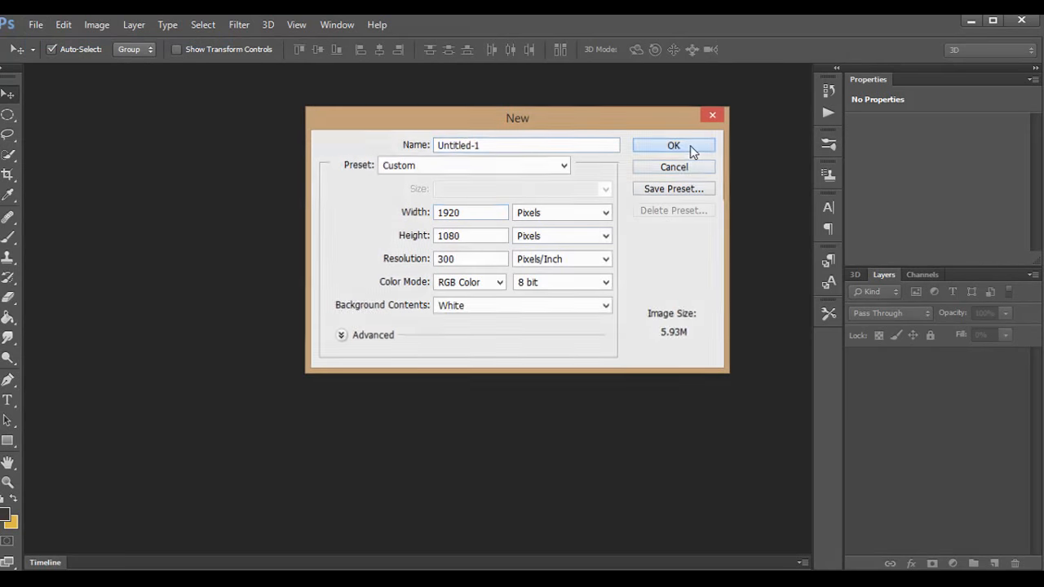
- Create a 1920 × 1080 px, 300 ppi document, unlock its background layer and fill it with the dark foreground color
left_click(694, 147)
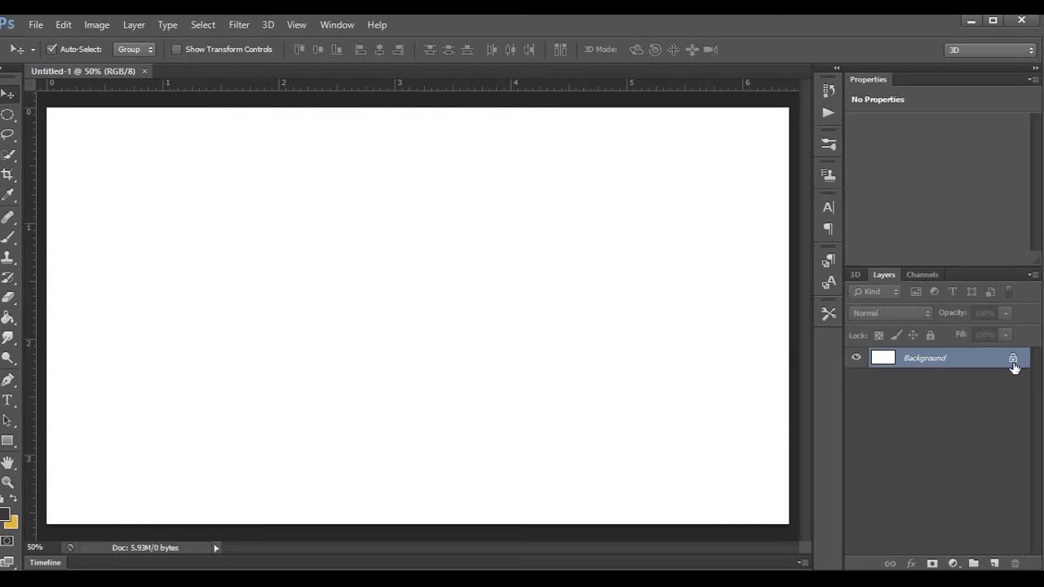
double_click(1012, 364)
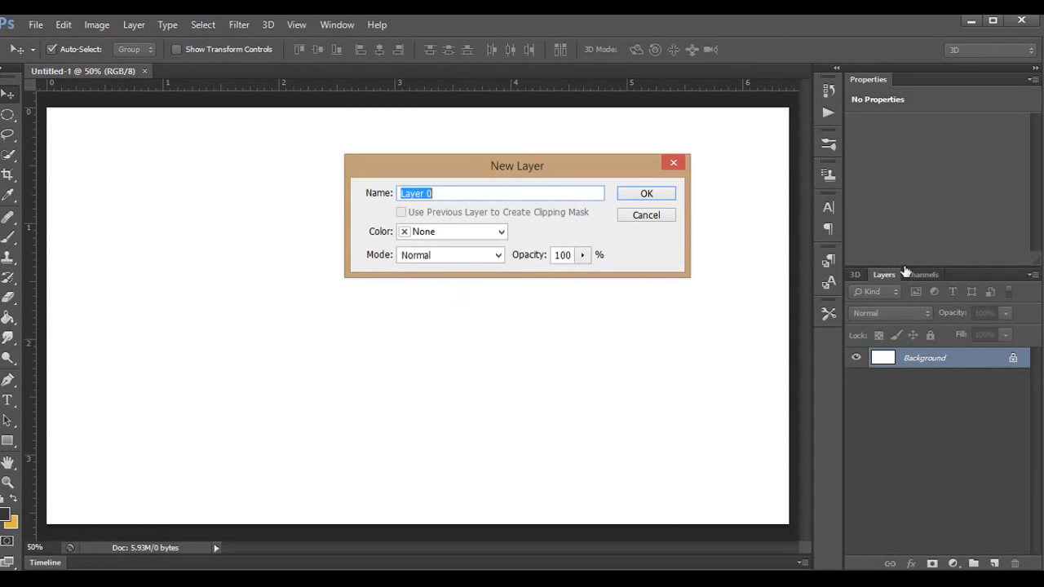
left_click(656, 197)
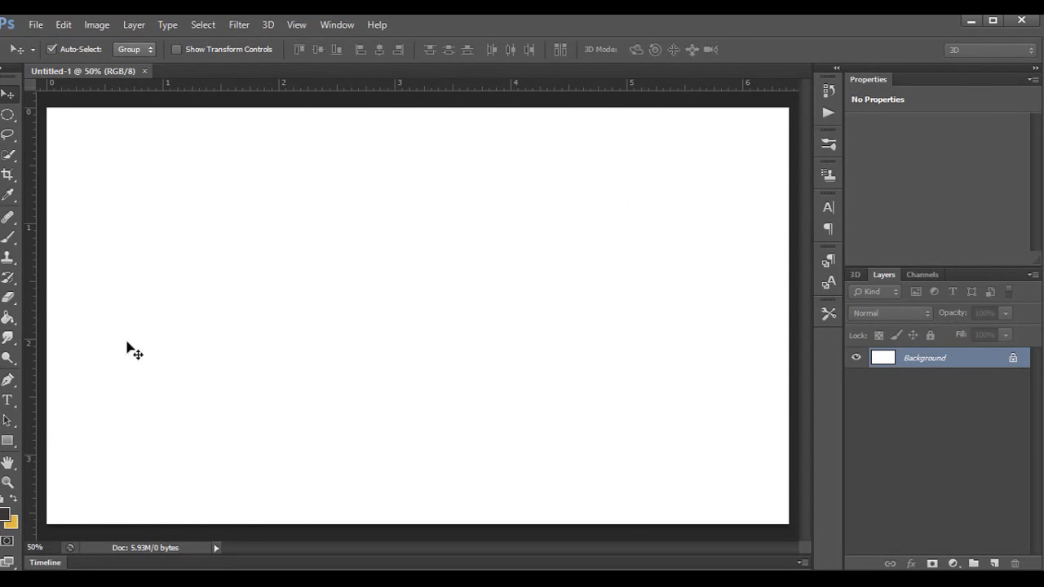
left_click(11, 322)
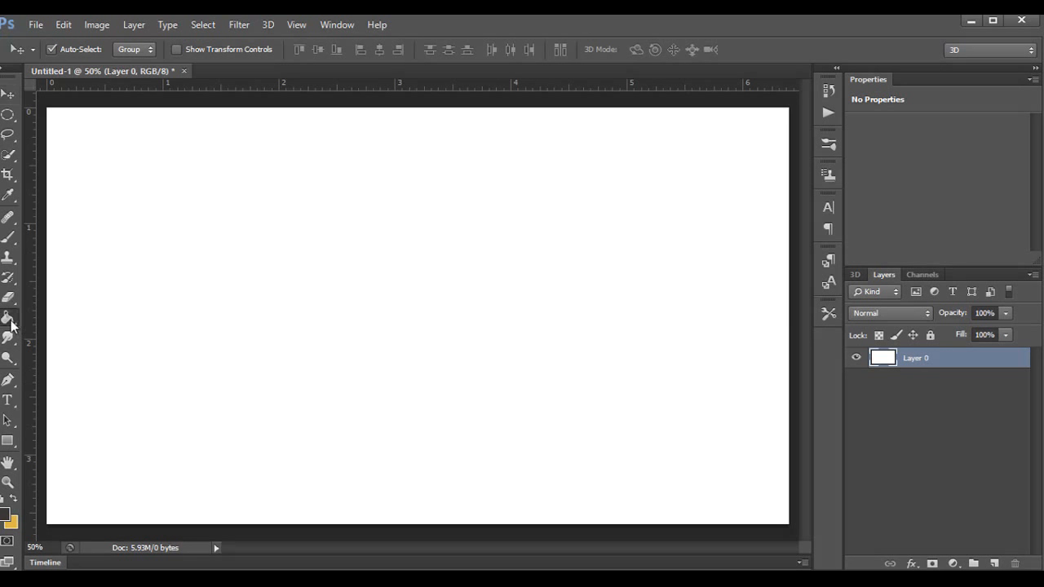
left_click(264, 261)
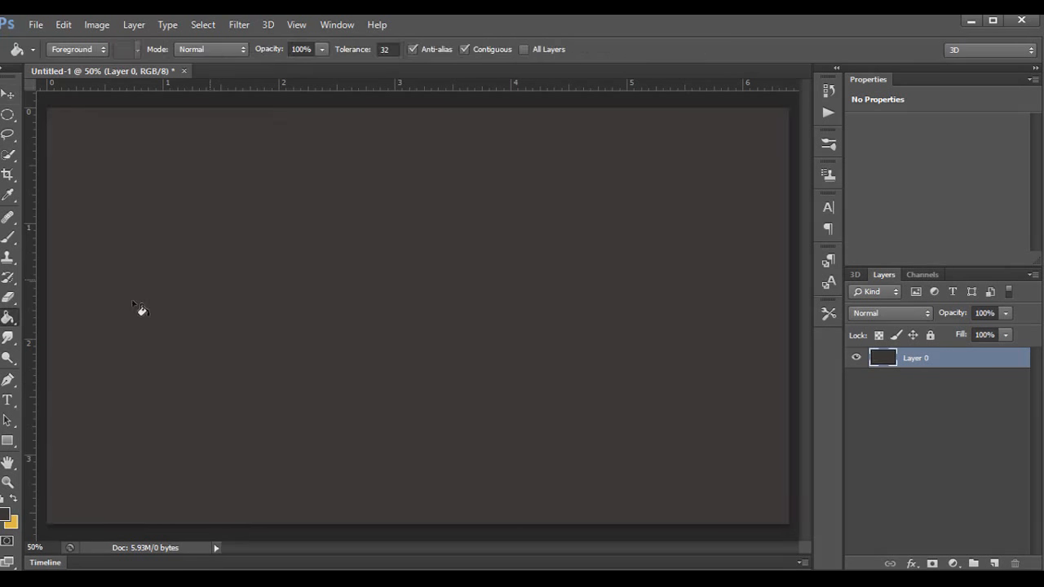
- Draw a yellow rectangle about 962 × 108 px across the upper middle of the canvas on a new layer
left_click(996, 563)
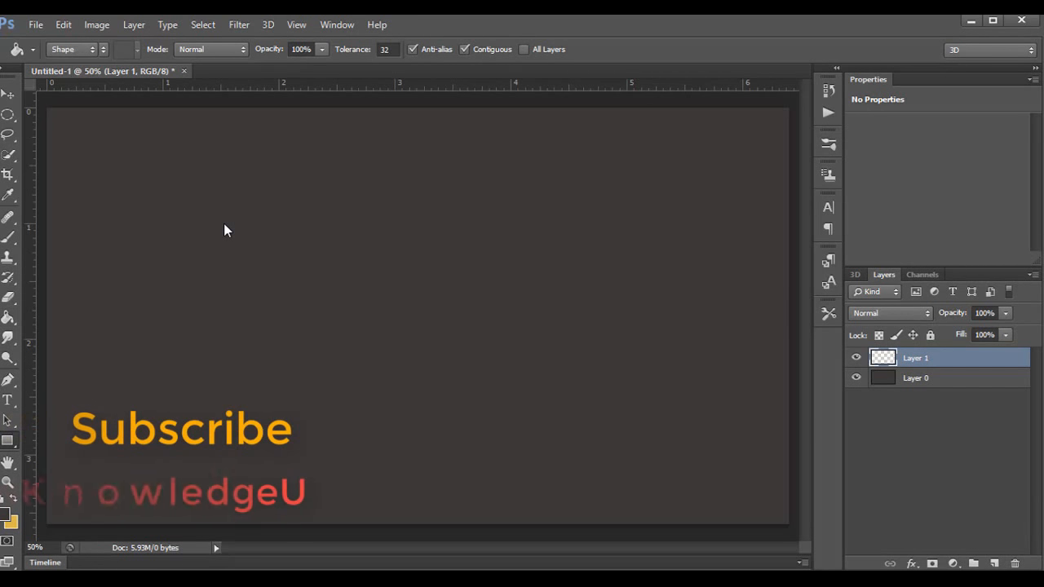
key("u")
mouse_move(225, 224)
left_mouse_down()
mouse_move(389, 270)
mouse_move(597, 265)
left_mouse_up()
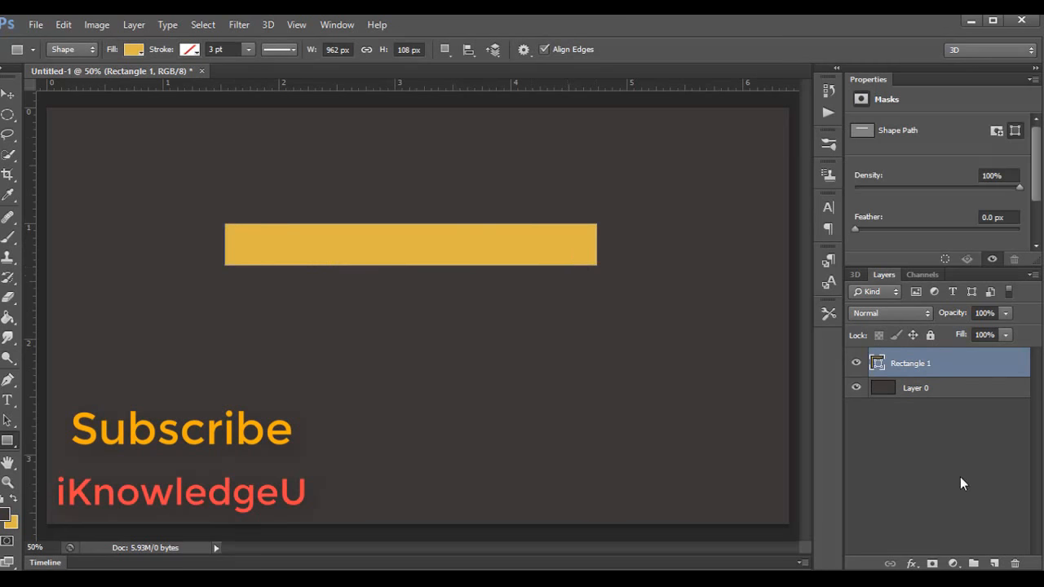
- On a new layer, start a Pen path for a ribbon tail from the yellow bar's left end, tracing its inner edge and base
left_click(996, 563)
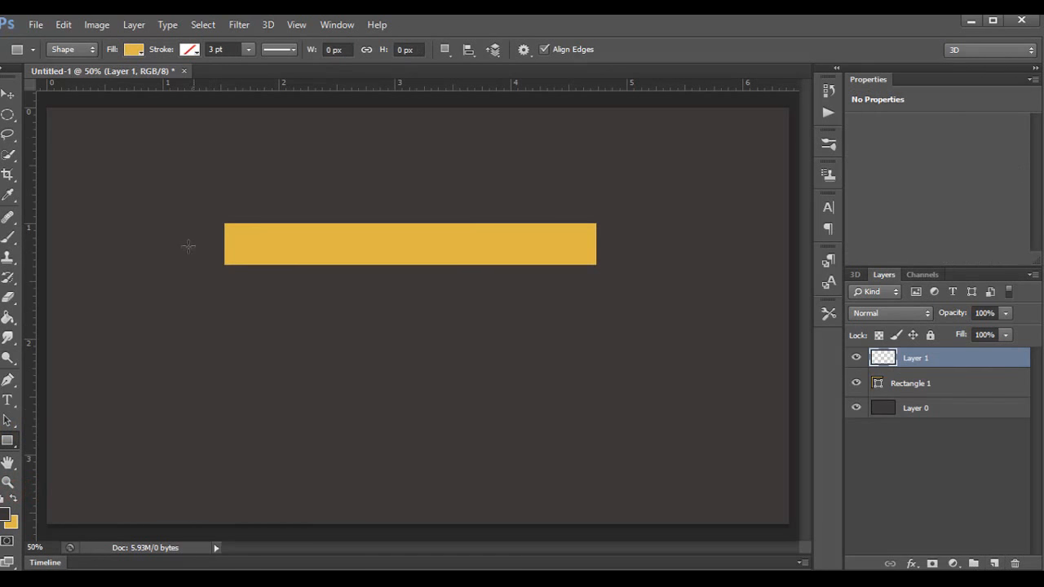
left_click(7, 380)
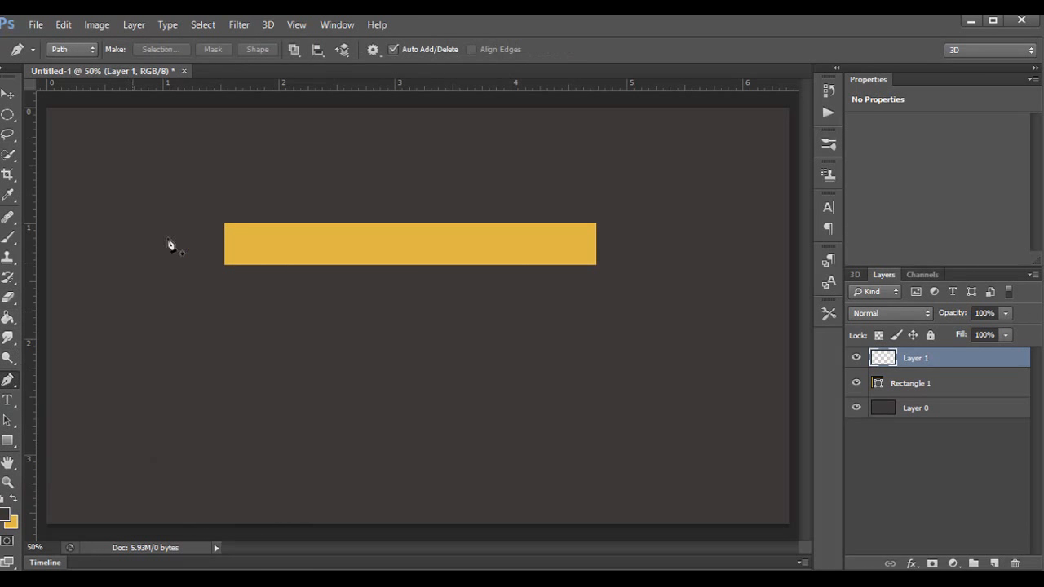
left_click(218, 243)
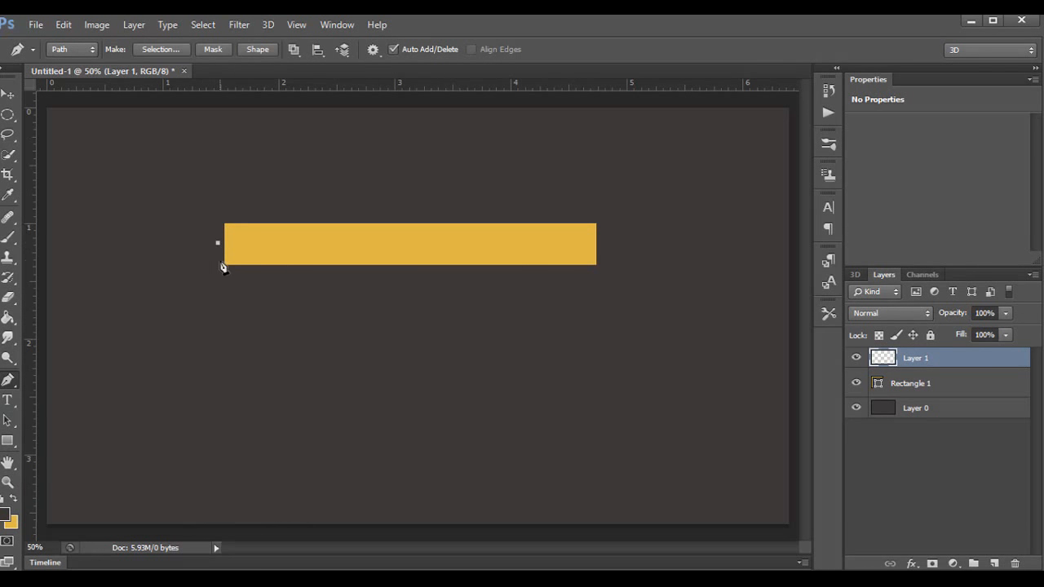
left_click(254, 297)
- Place two horizontal guides at the path's top and inner corner points and a vertical guide at its leftmost point
left_click(8, 94)
left_click_drag(232, 87, 218, 277)
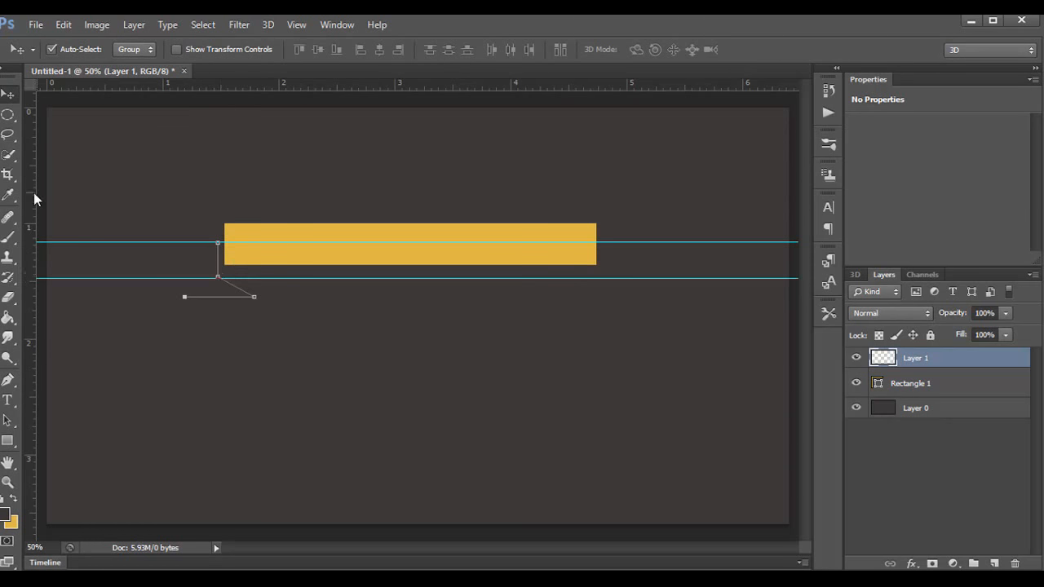
left_click_drag(31, 198, 182, 224)
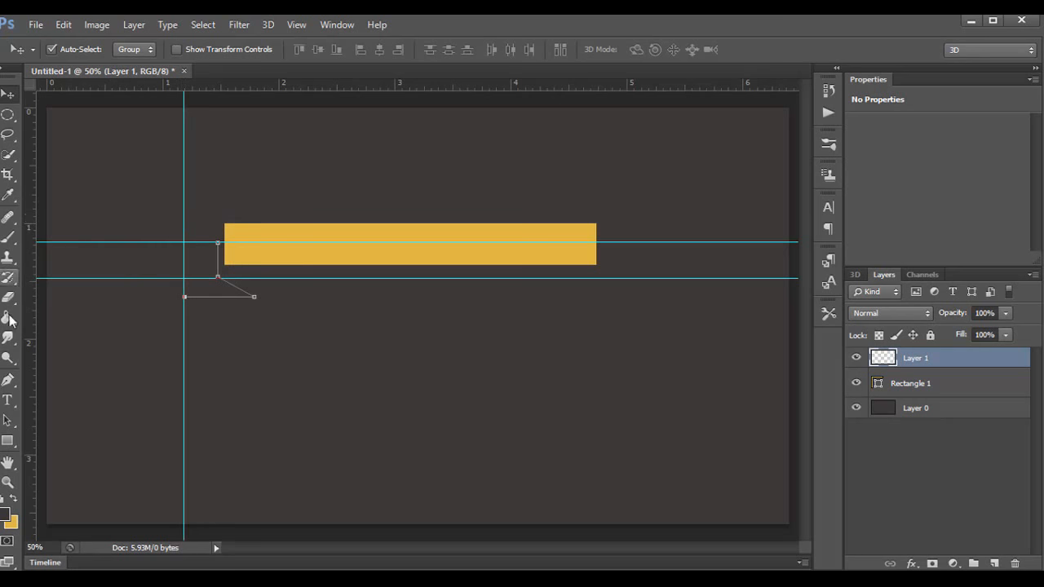
- Add the tail's notch point and upper outer corner along the guides, and close the Pen path at its starting point
left_click(7, 380)
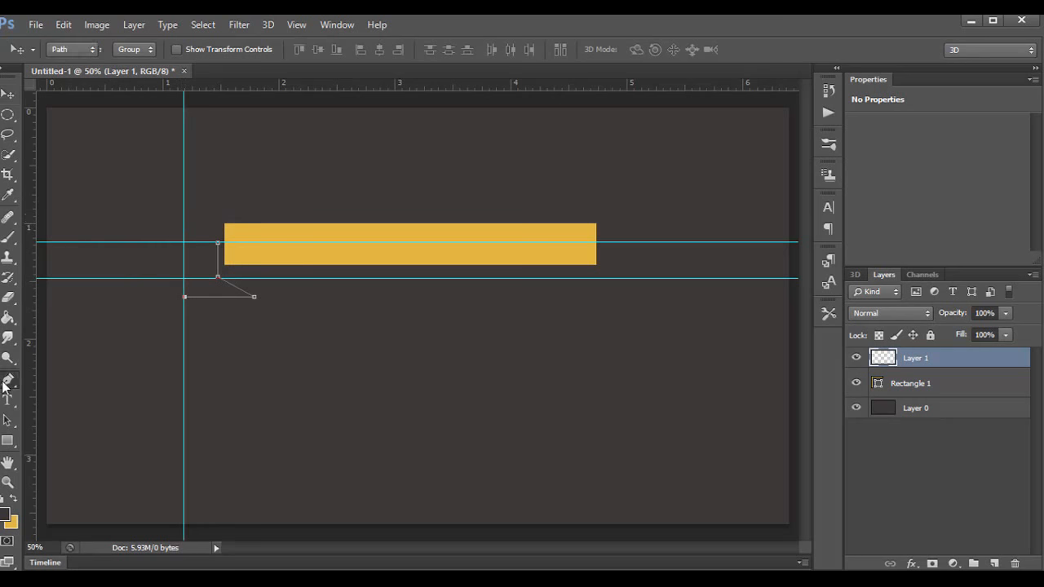
left_click(198, 280)
left_click(185, 243)
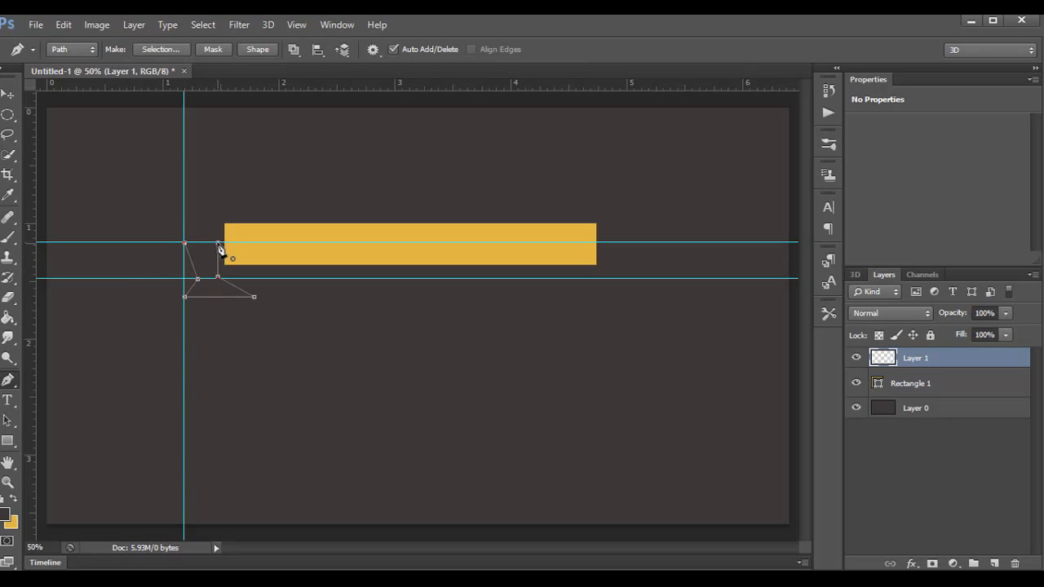
left_click(218, 245)
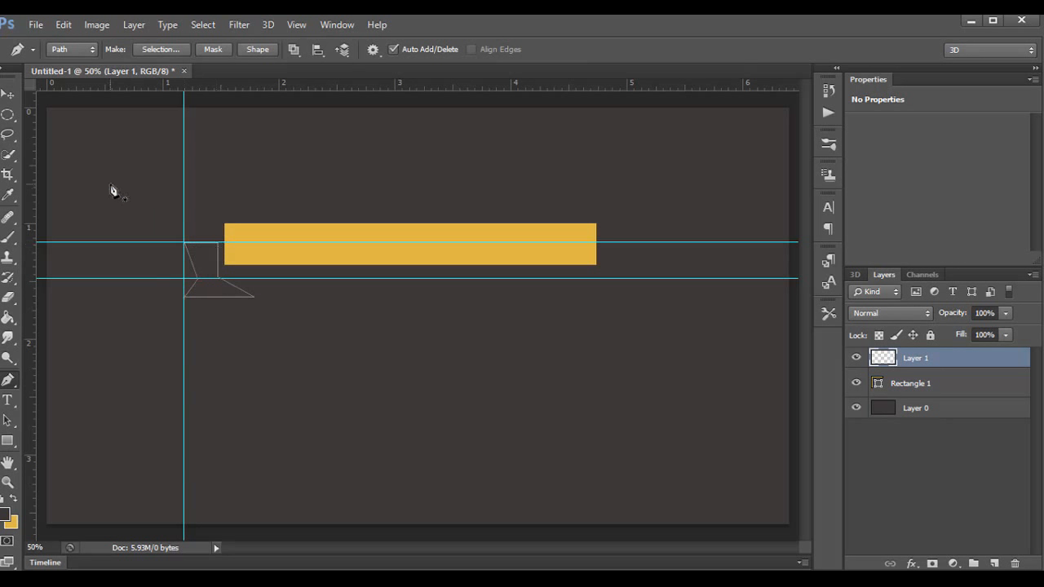
- Convert the tail path to a selection with 0 px feather, fill it with the yellow color and deselect
left_click(163, 49)
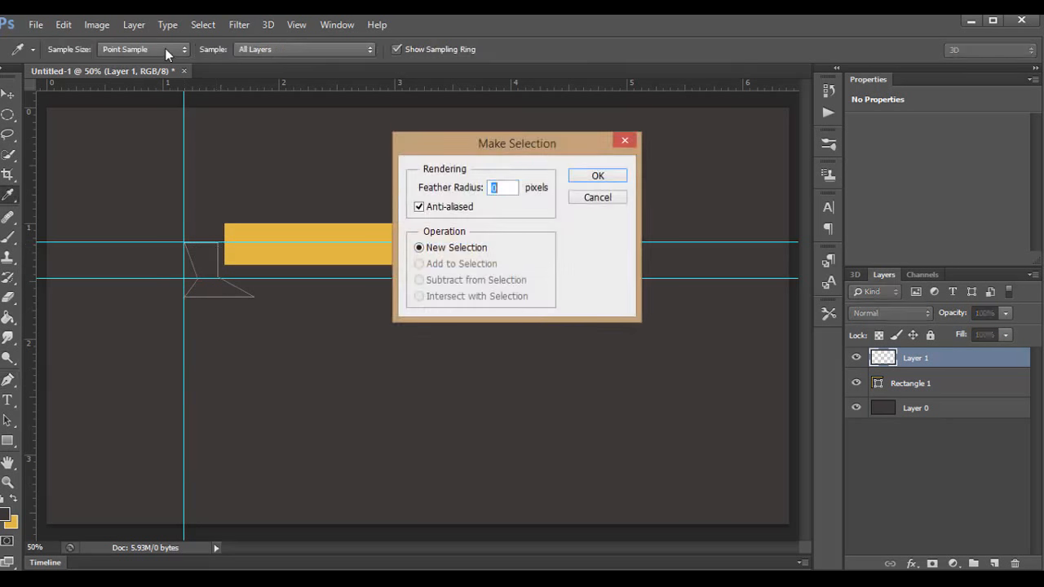
left_click(605, 177)
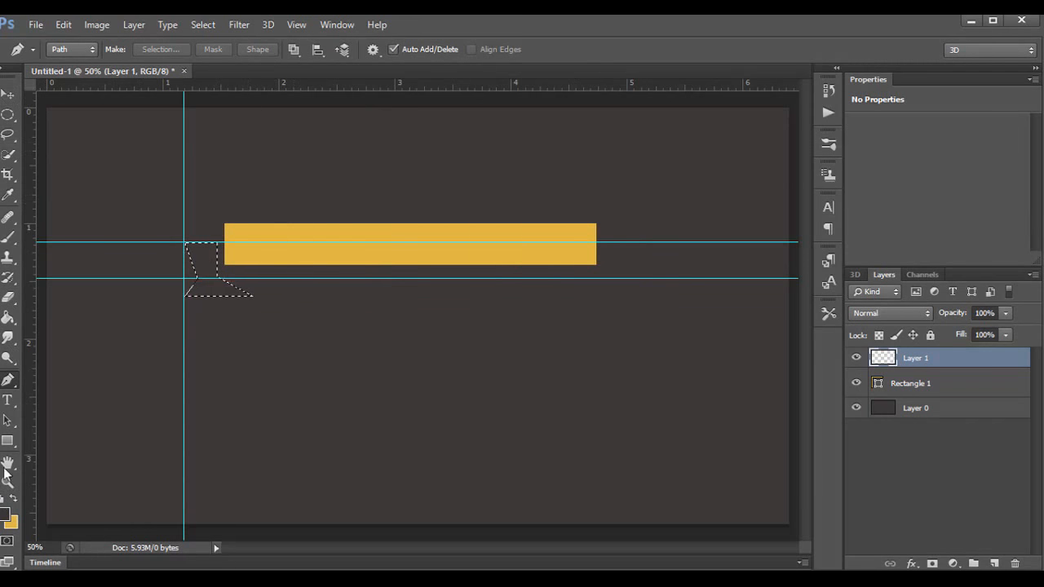
left_click(8, 318)
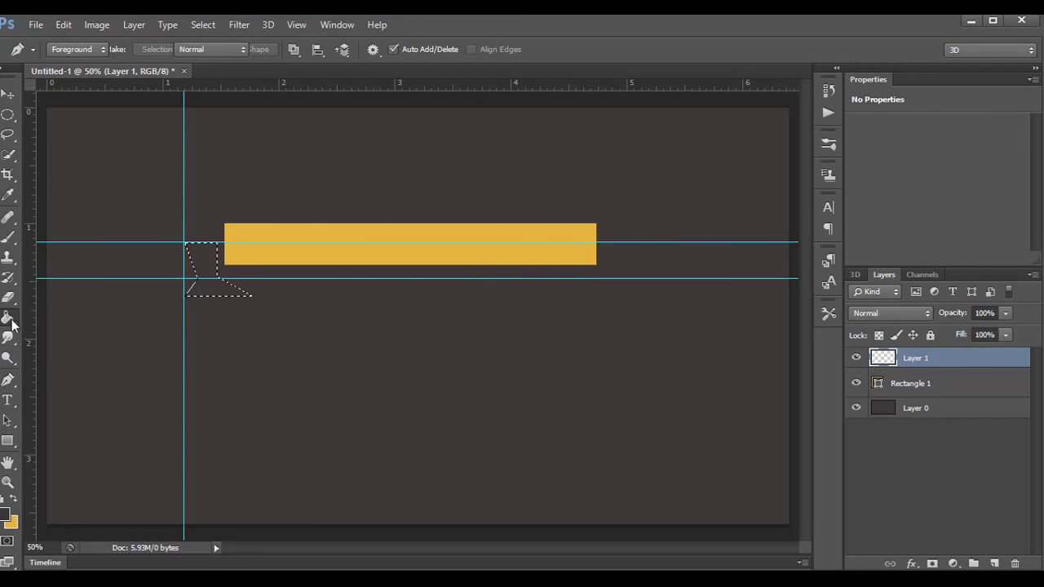
left_click(209, 262)
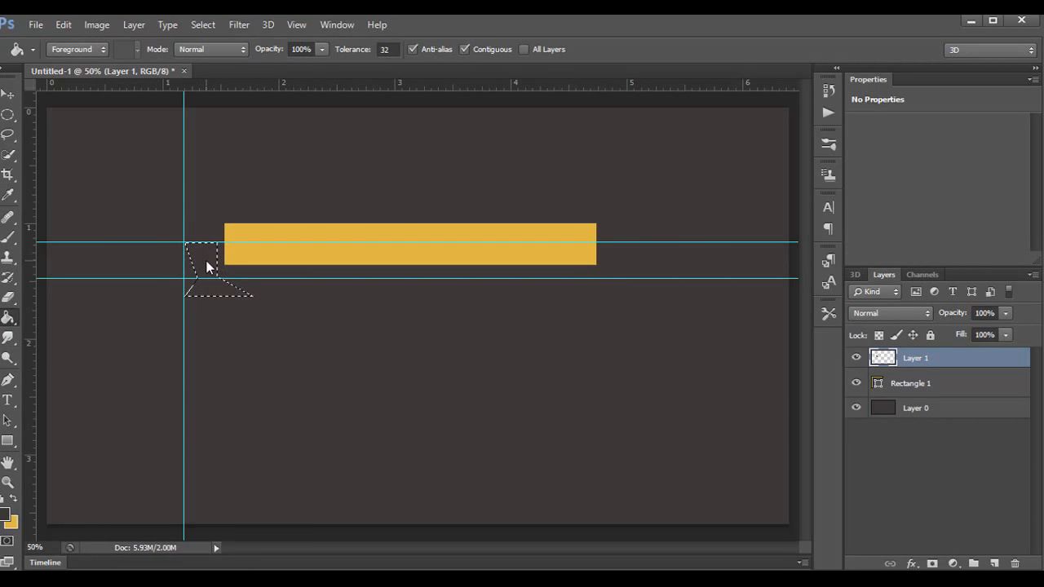
key("x")
left_click(210, 264)
key("v")
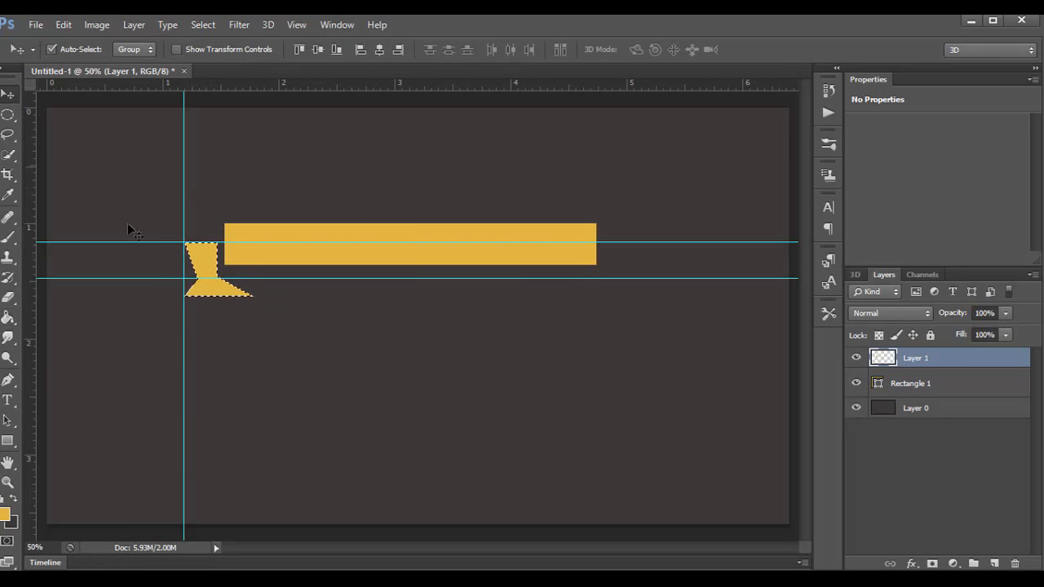
key("ctrl+d")
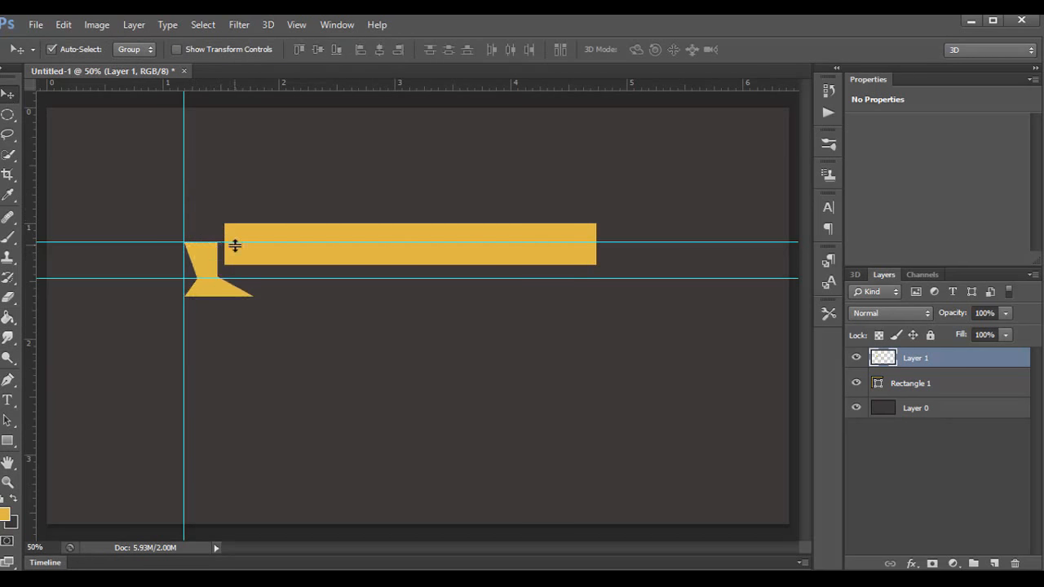
- Remove the two horizontal guides and the vertical guide from the canvas
left_click_drag(235, 246, 236, 78)
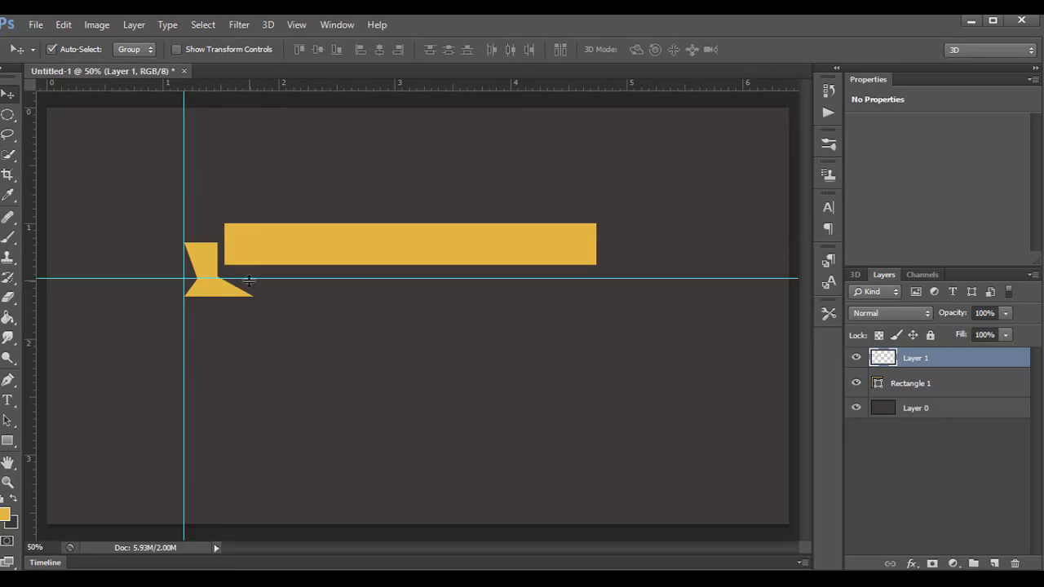
left_click_drag(249, 280, 247, 75)
left_click_drag(184, 167, 6, 190)
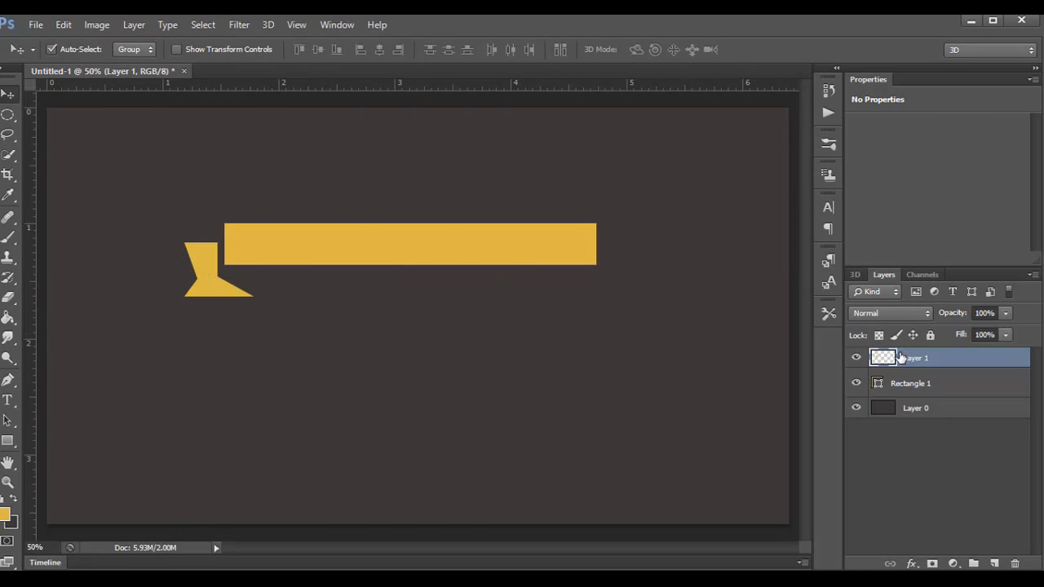
- Stretch the ribbon tail horizontally with Free Transform, keeping its height at 100% and its upright edge beside the yellow bar
key("ctrl+t")
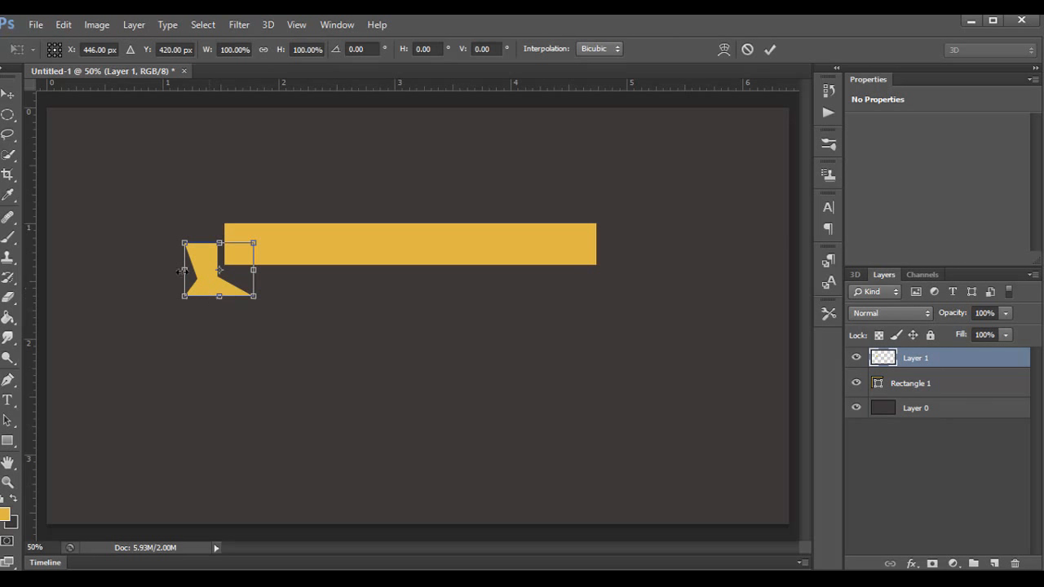
left_click_drag(176, 273, 198, 275)
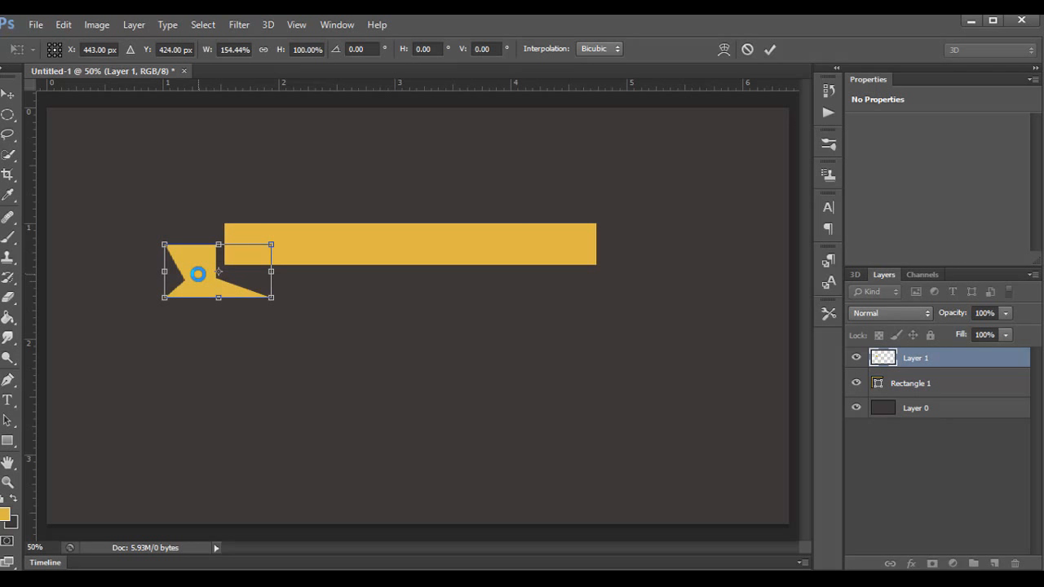
left_click_drag(271, 272, 276, 272)
left_click(770, 49)
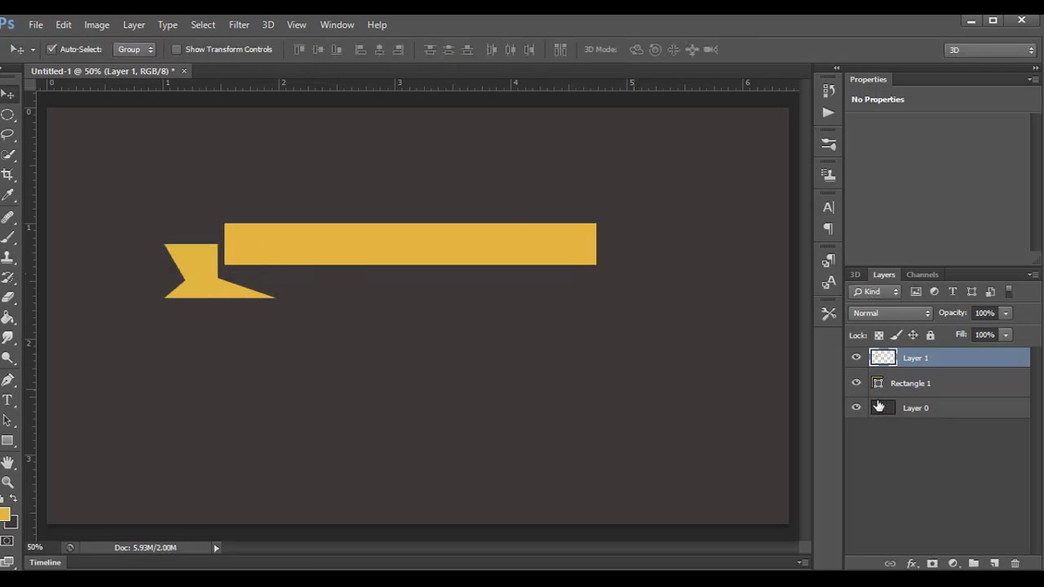
- Duplicate the ribbon tail layer and flip the copy horizontally
right_click(923, 360)
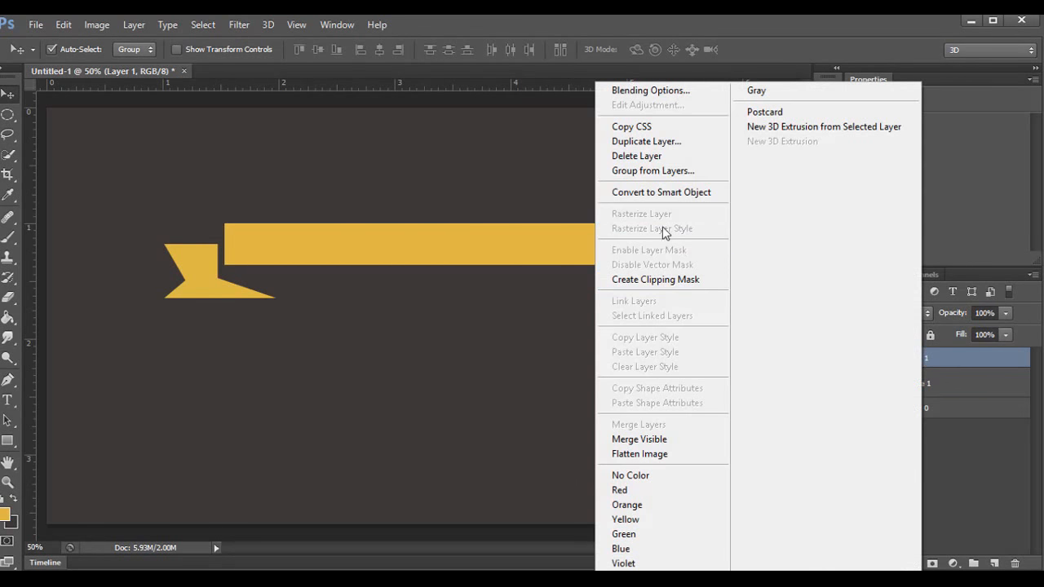
left_click(628, 139)
left_click(652, 185)
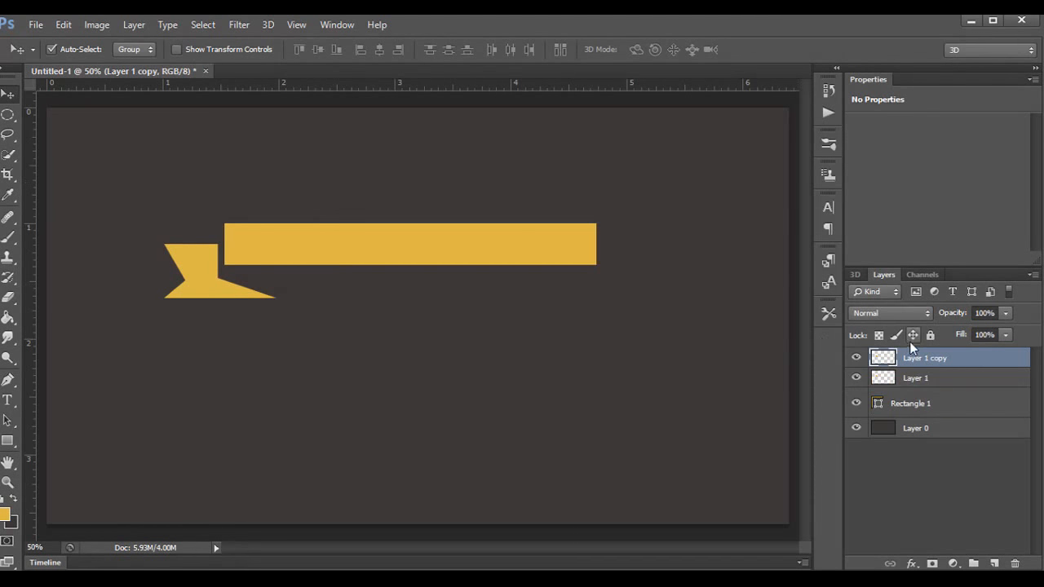
left_click(63, 25)
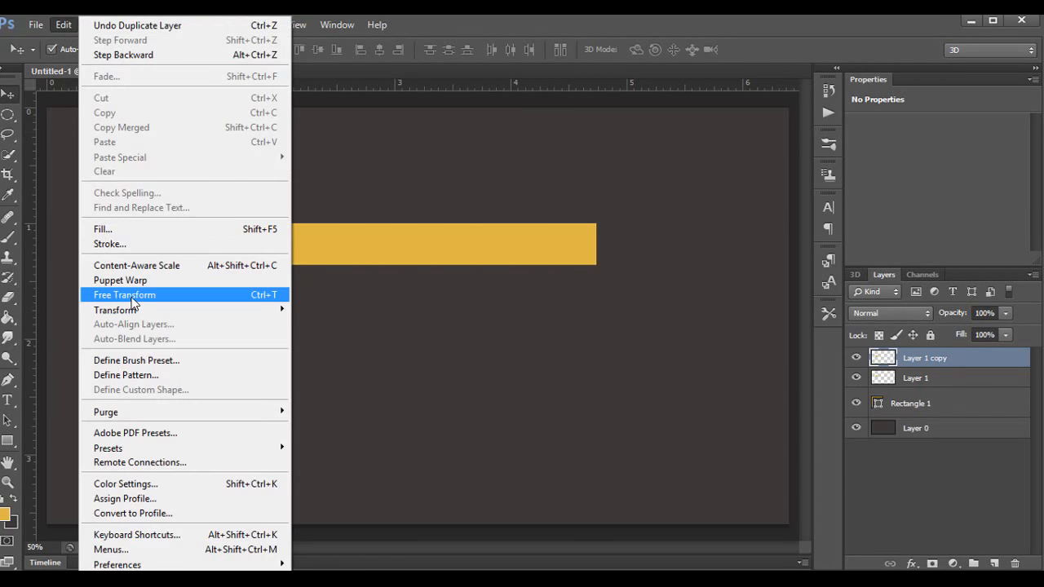
left_click(178, 294)
right_click(193, 281)
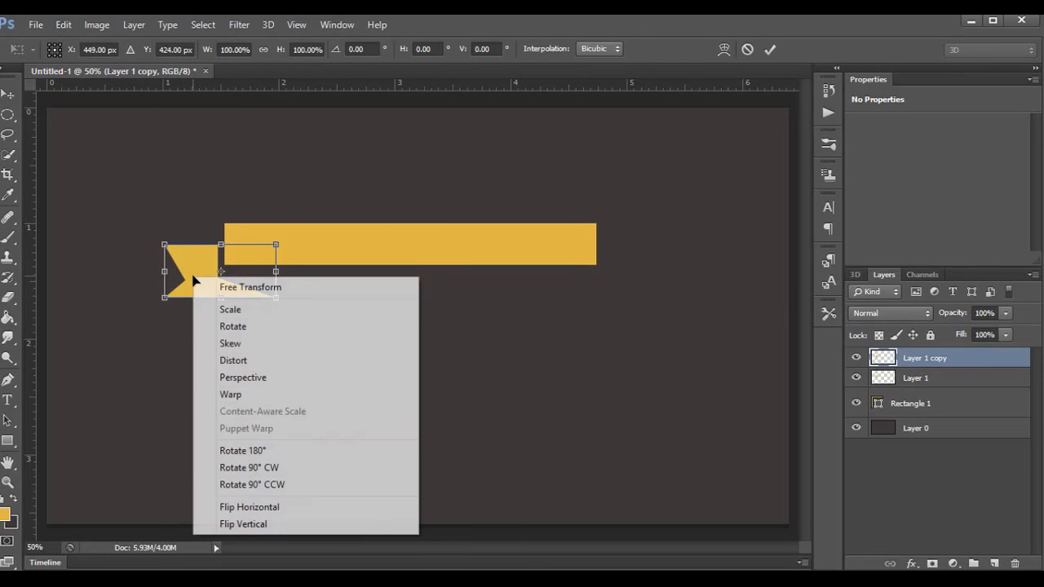
left_click(282, 501)
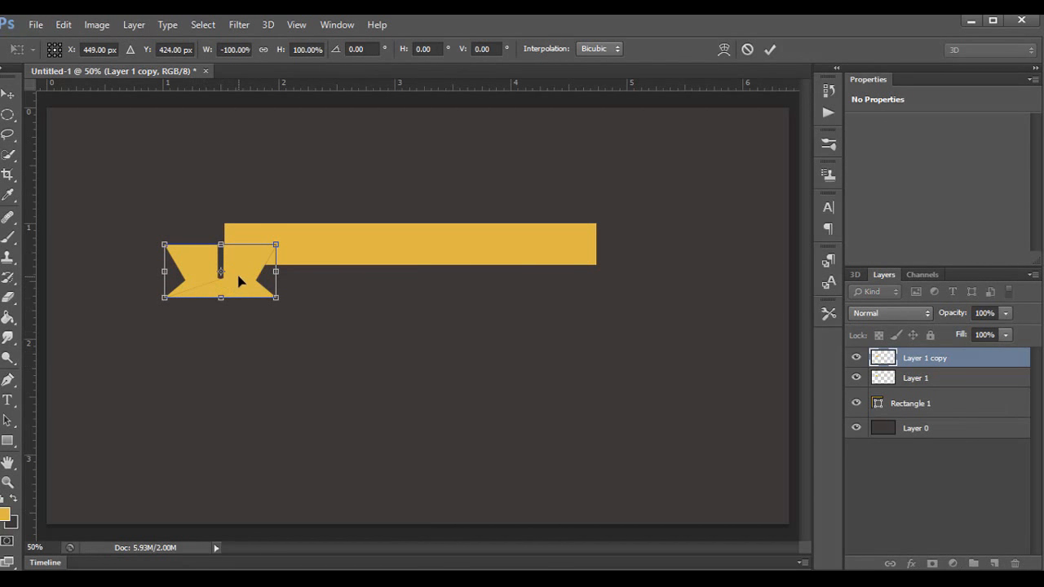
left_click(770, 49)
- Move the mirrored tail to the bar's right end, check alignment with a temporary horizontal guide, and nudge the left tail closer to the bar
left_click_drag(252, 285, 618, 276)
left_click_drag(147, 87, 198, 277)
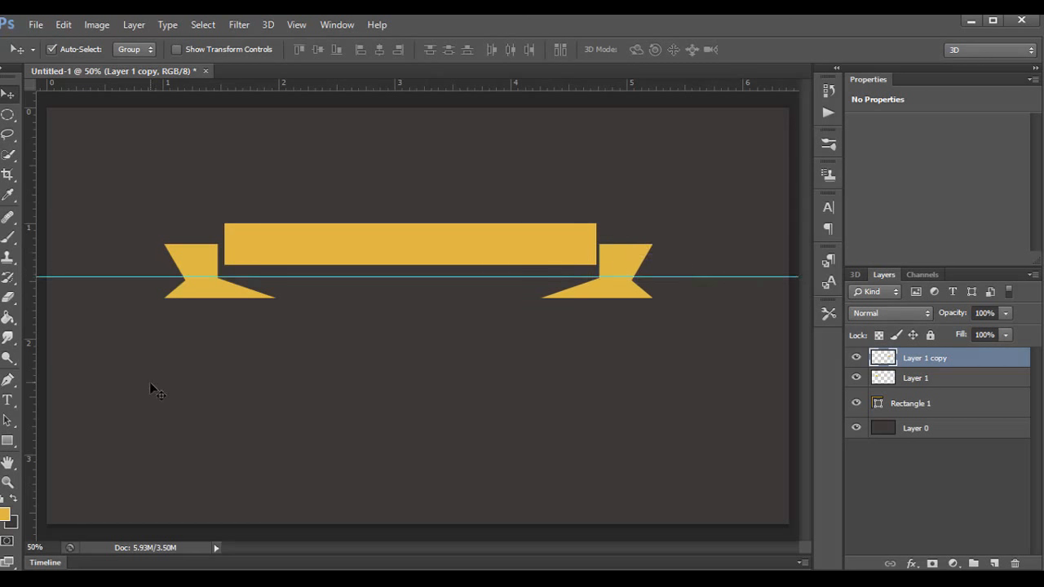
left_click_drag(622, 266, 627, 264)
left_click_drag(181, 263, 196, 78)
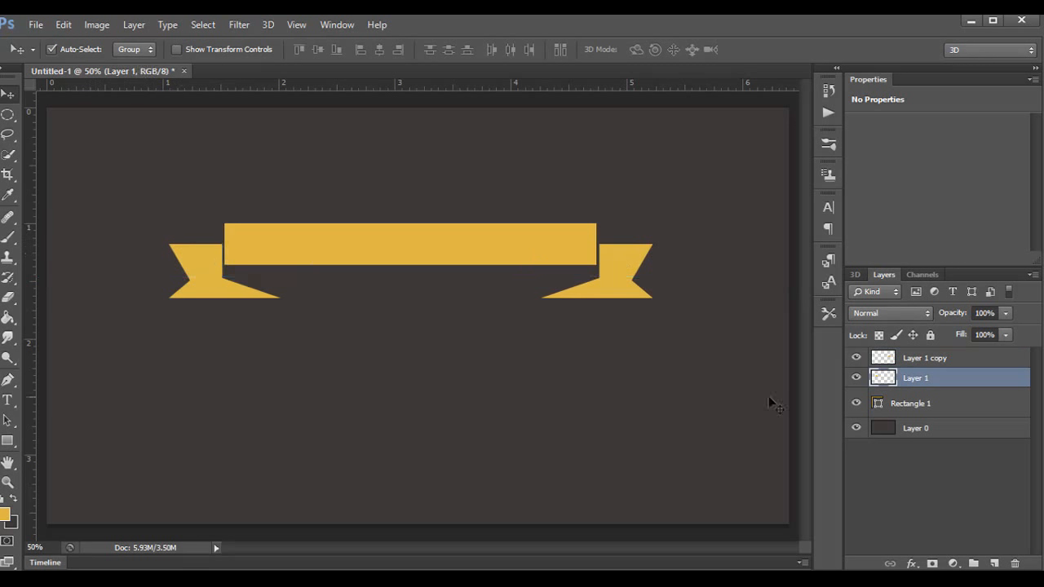
- Merge the two ribbon tail layers, Layer 1 copy and Layer 1, into one layer
left_click(924, 362)
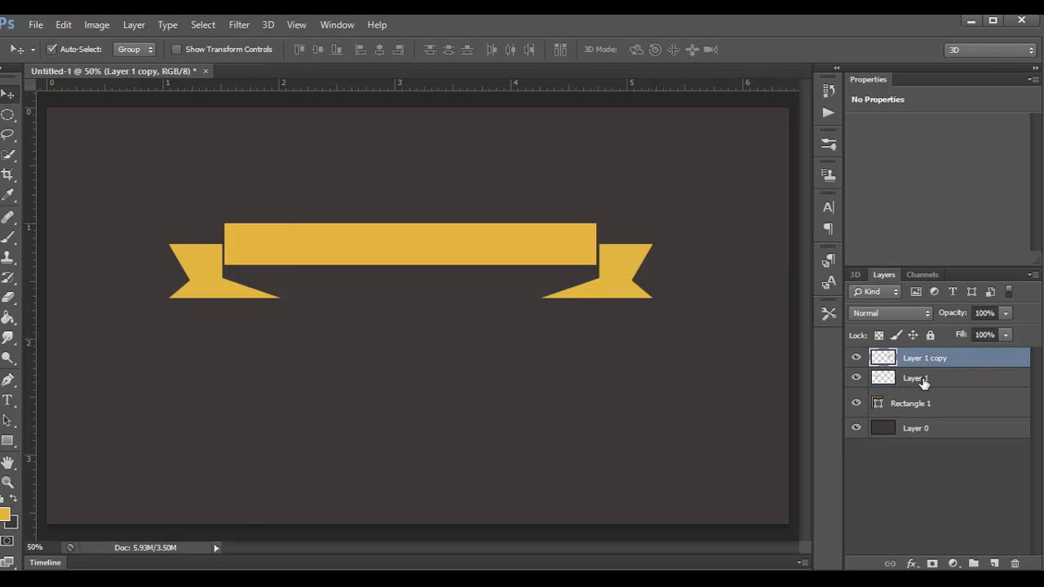
left_click(923, 380, "shift")
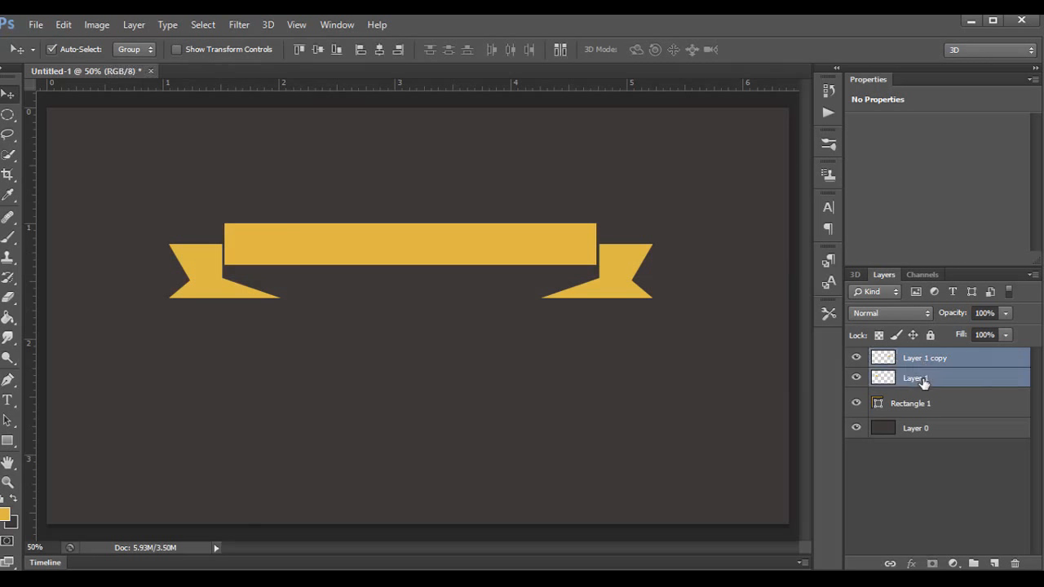
right_click(923, 380)
left_click(664, 427)
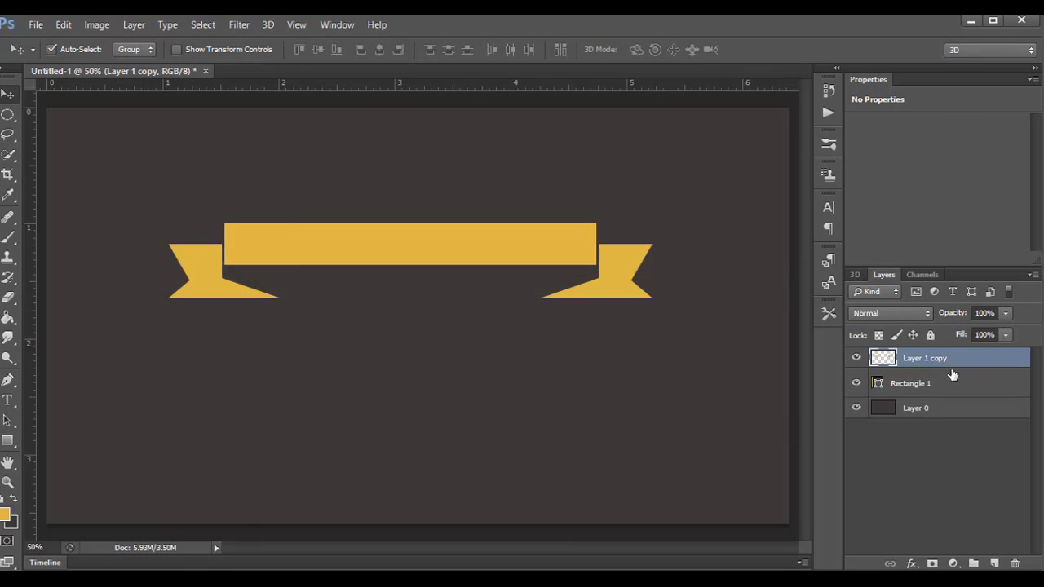
- Add a new layer and draw the yellow grass custom shape centred above the ribbon bar
left_click(995, 564)
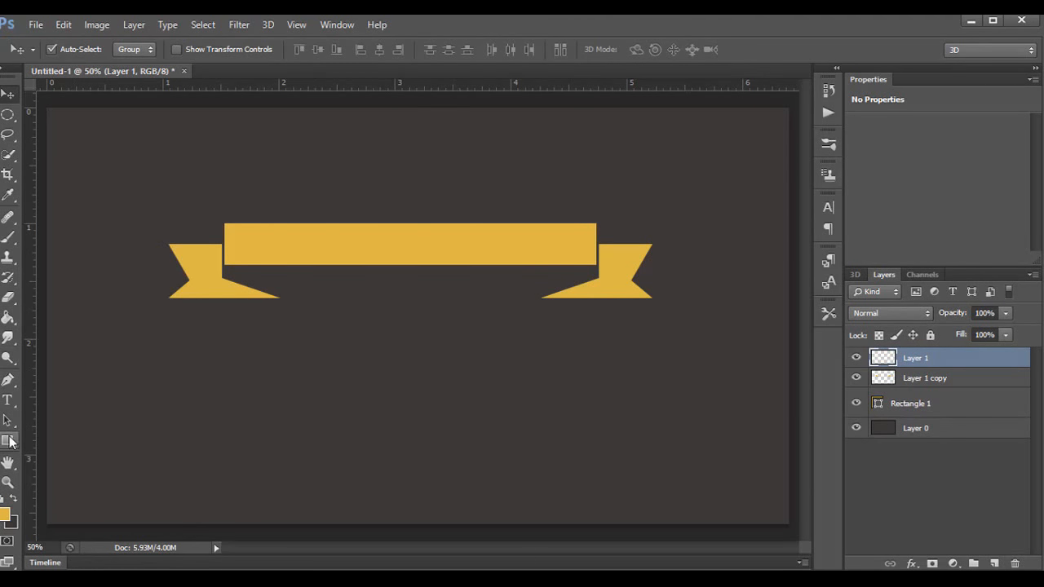
left_click_drag(7, 441, 51, 511)
left_click(51, 512)
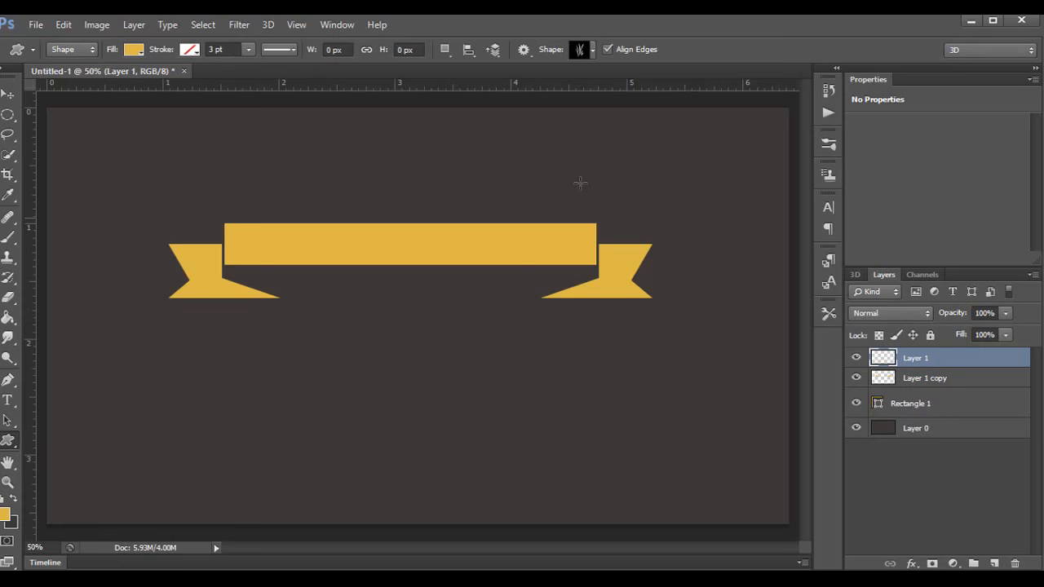
left_click(585, 49)
scroll(531, 135, "up", 2)
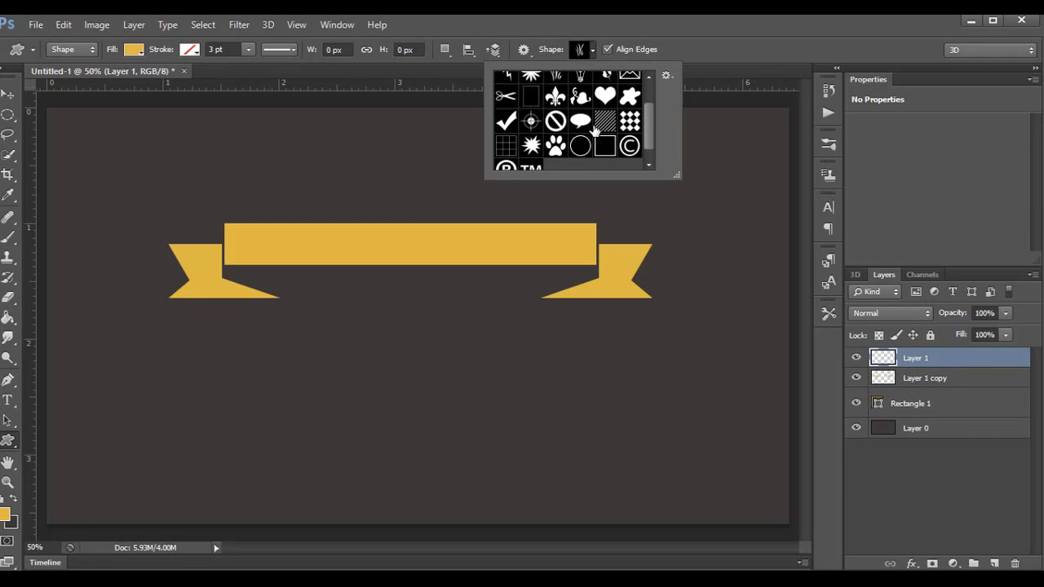
left_click(592, 51)
left_click_drag(386, 152, 448, 218)
- Free-transform the grass shape to about 180 × 228 px and shift it so its base meets the ribbon bar
key("ctrl+t")
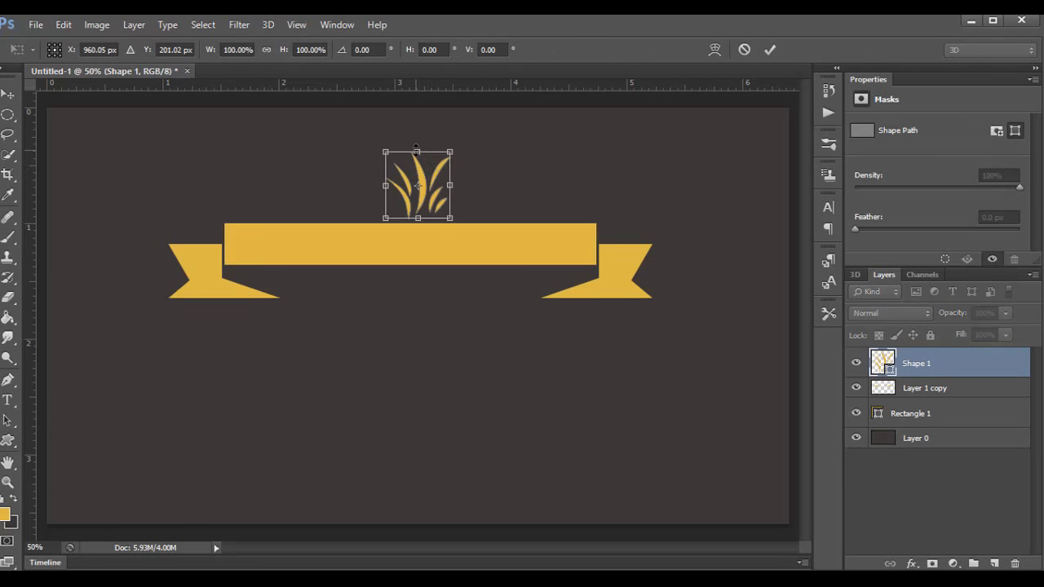
left_click_drag(417, 152, 418, 130)
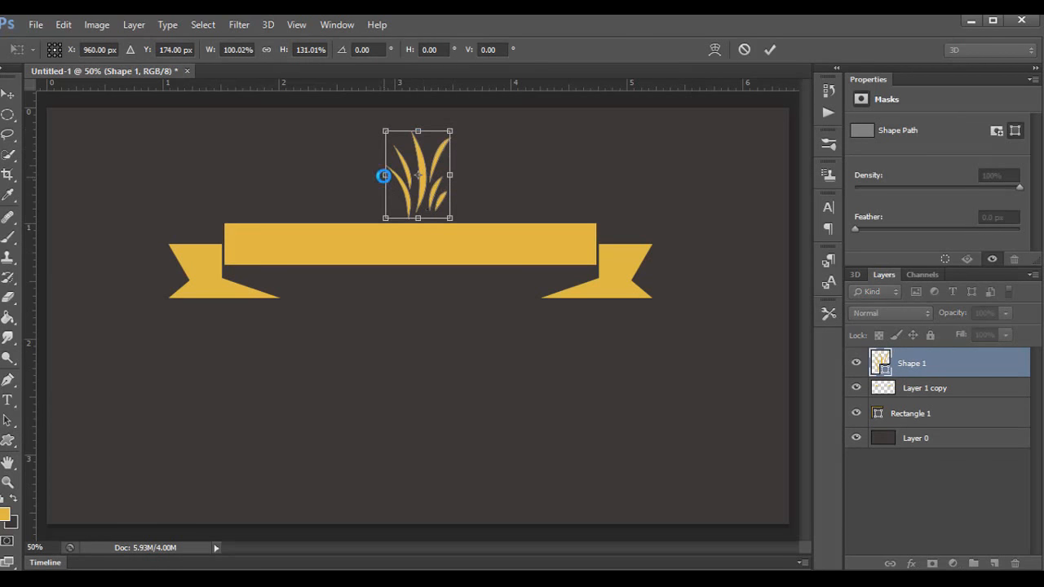
left_click_drag(384, 175, 414, 205)
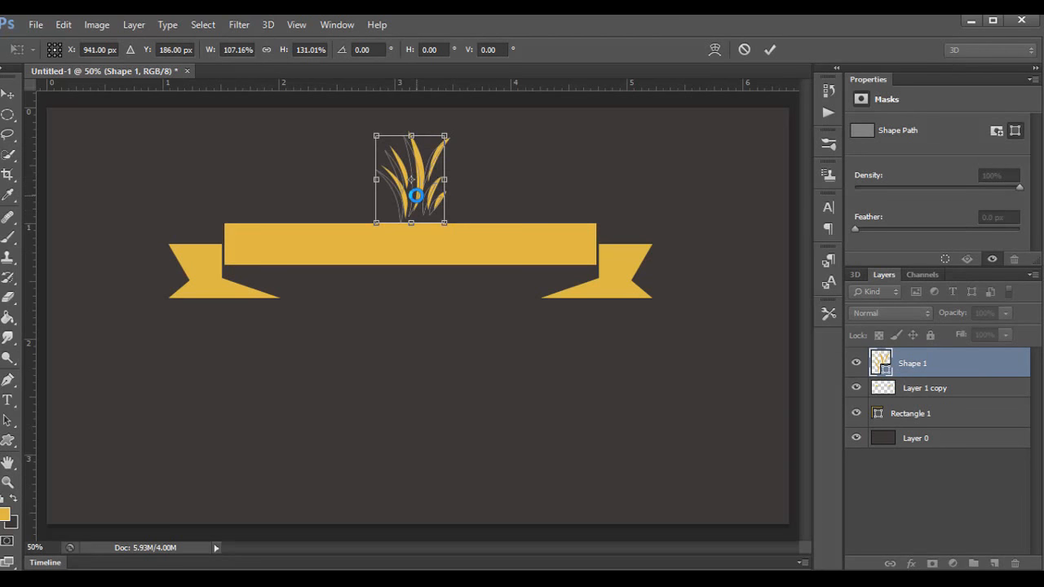
left_click(771, 50)
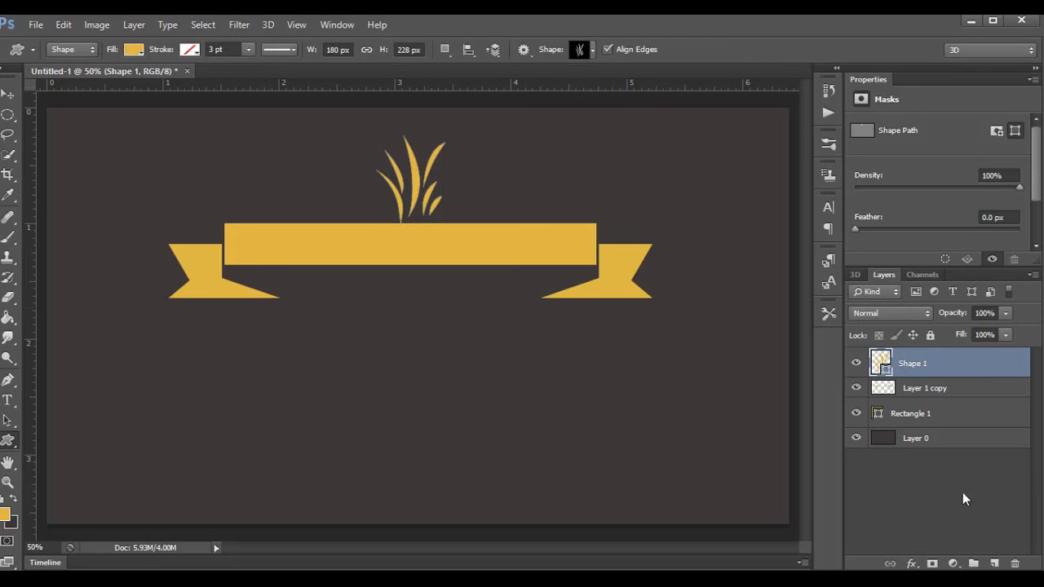
- Add a new layer and draw a thin yellow rectangle, about 388 × 18 px, above the bar to the left of the grass
left_click(995, 564)
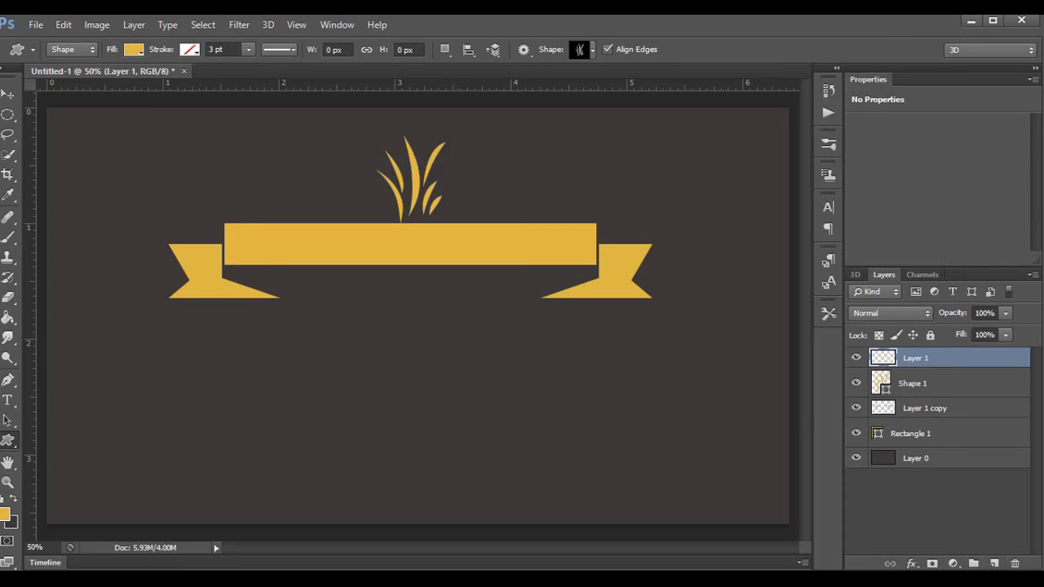
left_click_drag(7, 441, 49, 439)
left_click_drag(229, 193, 379, 198)
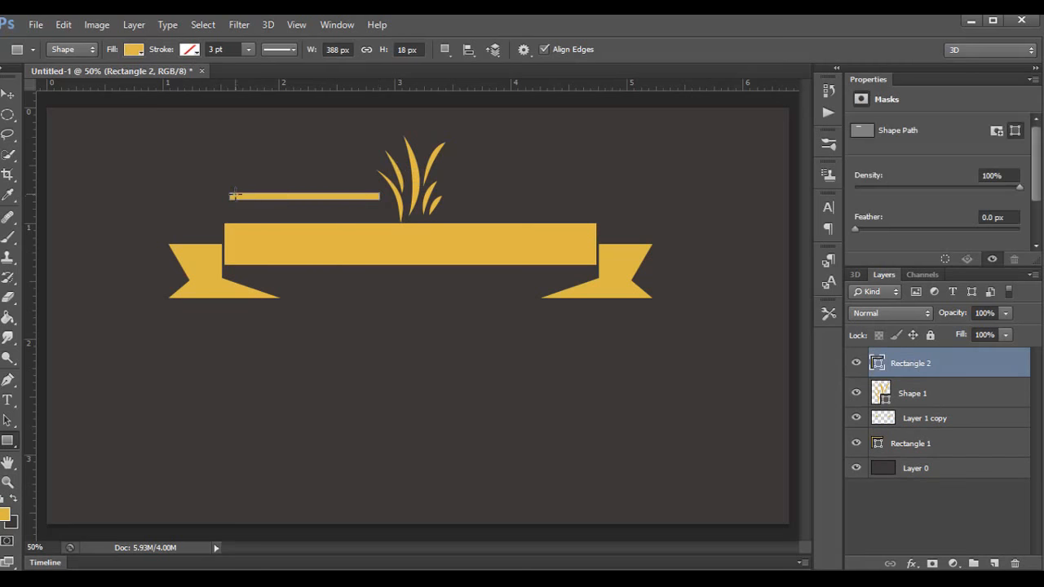
- Widen the thin rectangle to about 400 px, flush with the bar's left end, and check the alignment with a temporary vertical guide
key("ctrl+t")
left_click_drag(230, 196, 222, 197)
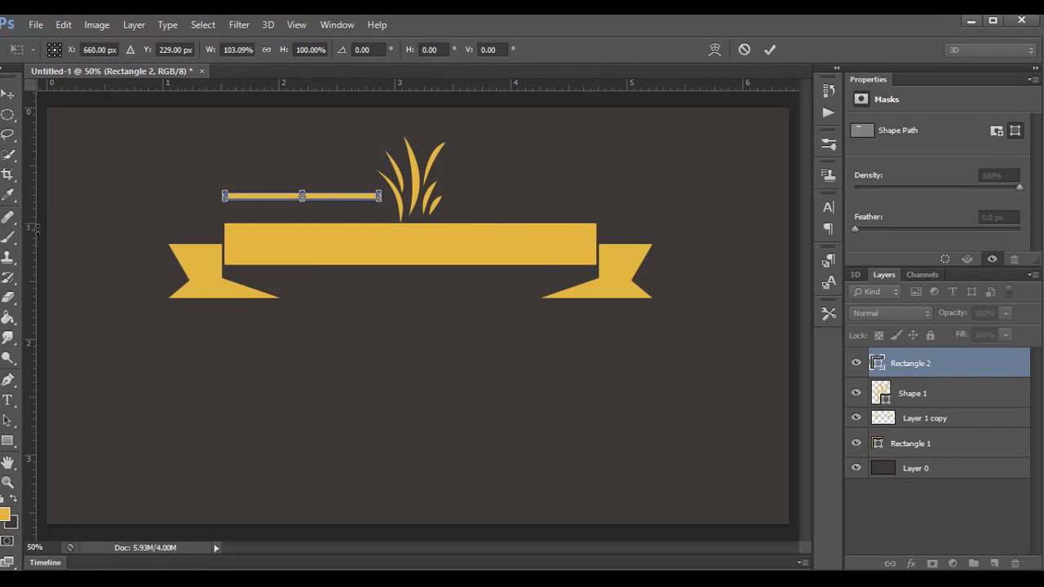
left_click(770, 49)
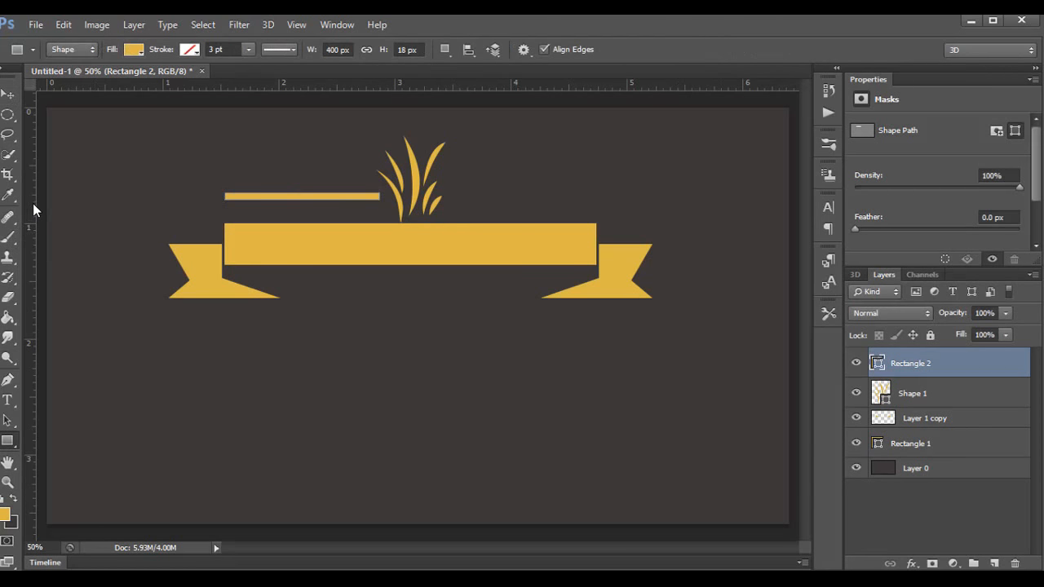
left_click_drag(31, 209, 225, 213)
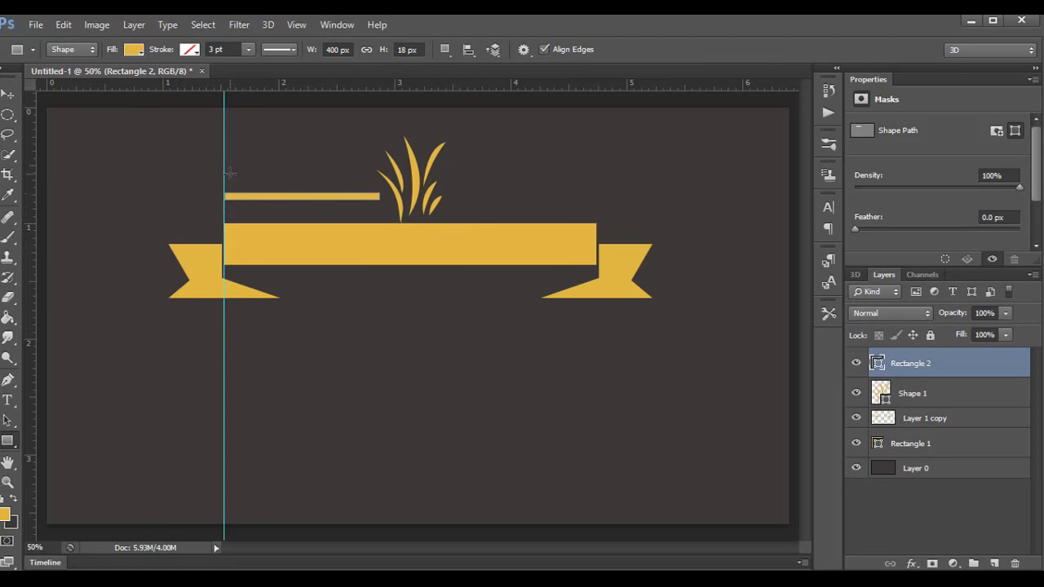
left_click(4, 94)
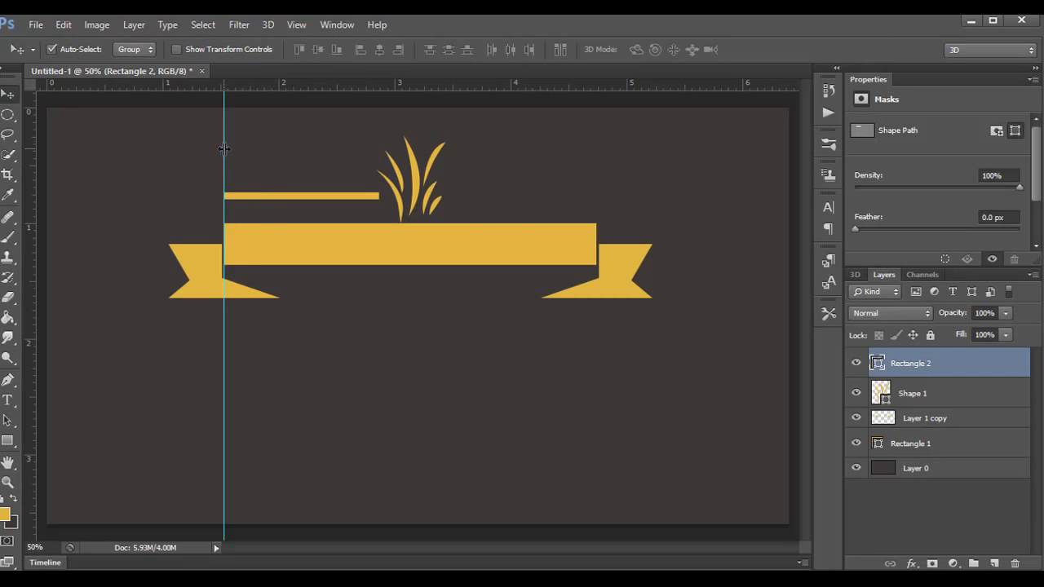
left_click_drag(224, 148, 31, 192)
- Reduce the thin rectangle's height to about 78% with Free Transform, keeping its full width
key("ctrl+t")
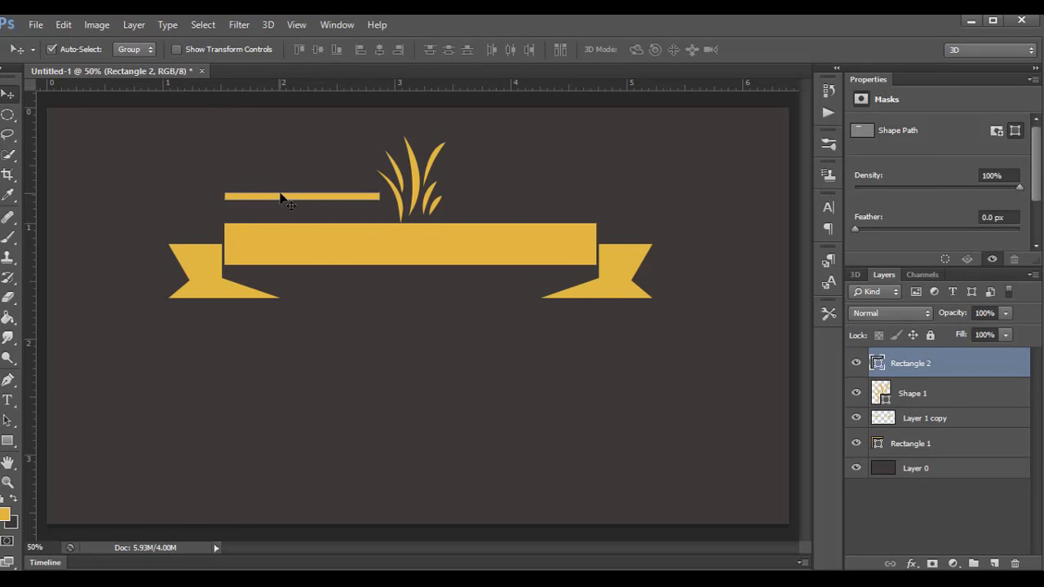
left_click(302, 195)
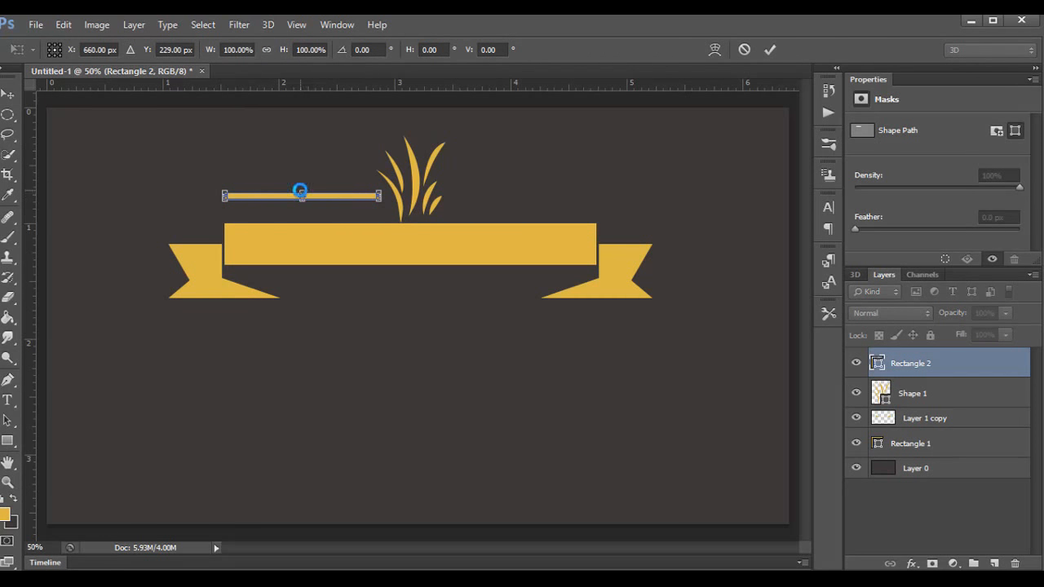
left_click_drag(298, 192, 302, 202)
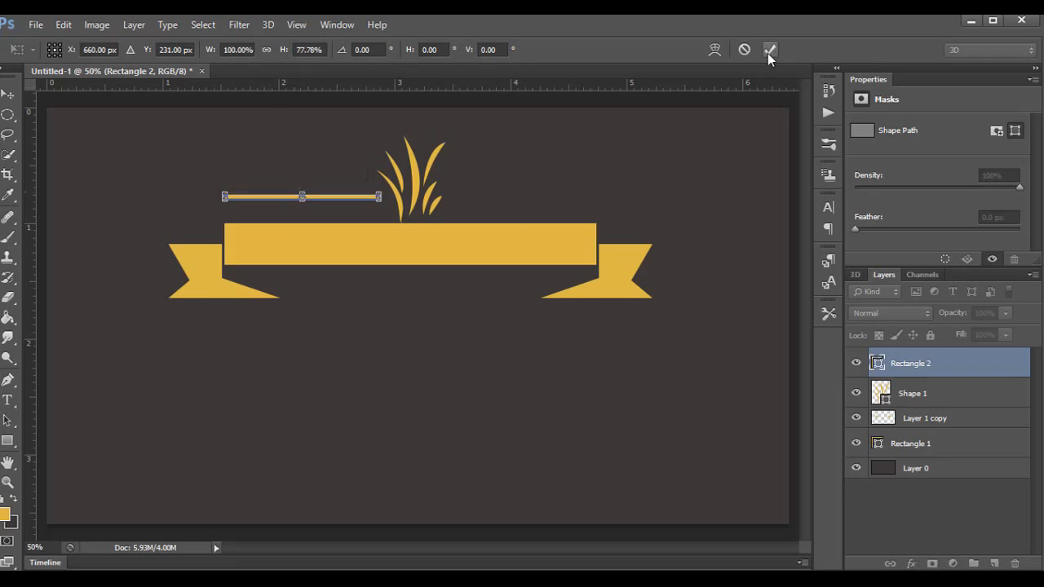
left_click(769, 50)
- Duplicate the thin rectangle layer and move the copy straight down, between the original line and the ribbon bar
right_click(916, 369)
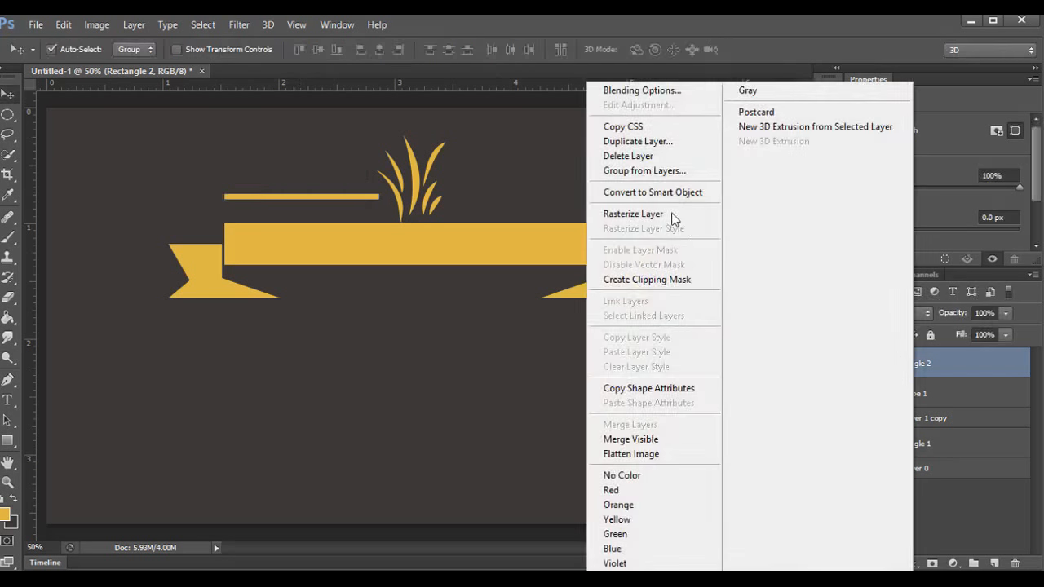
left_click(643, 139)
left_click(639, 186)
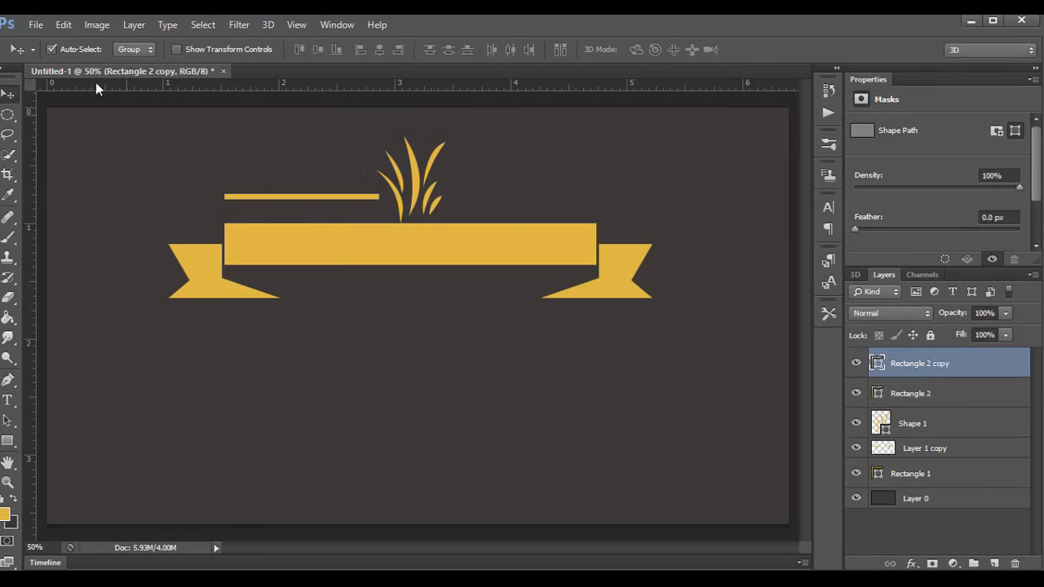
left_click(63, 25)
left_click(217, 295)
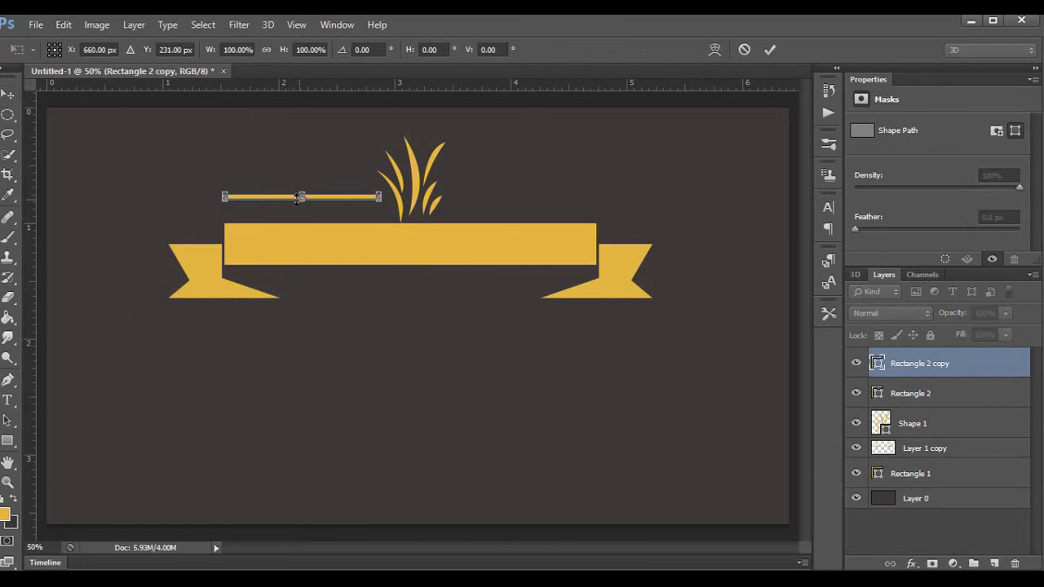
left_click(770, 50)
left_click_drag(311, 198, 317, 212)
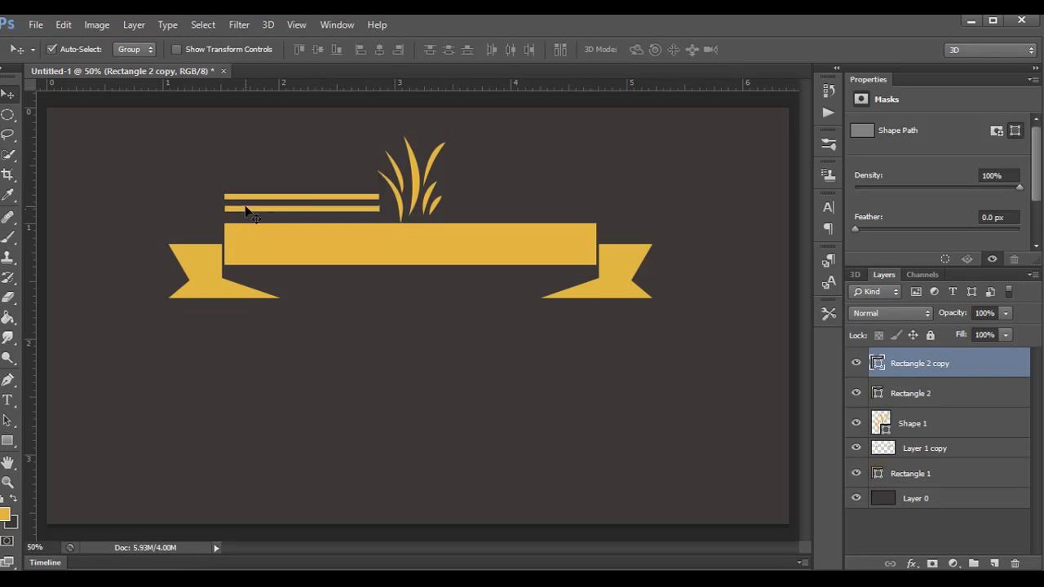
- Shorten the lower line to 80% width from its left end, keeping its right end beside the grass
key("ctrl+t")
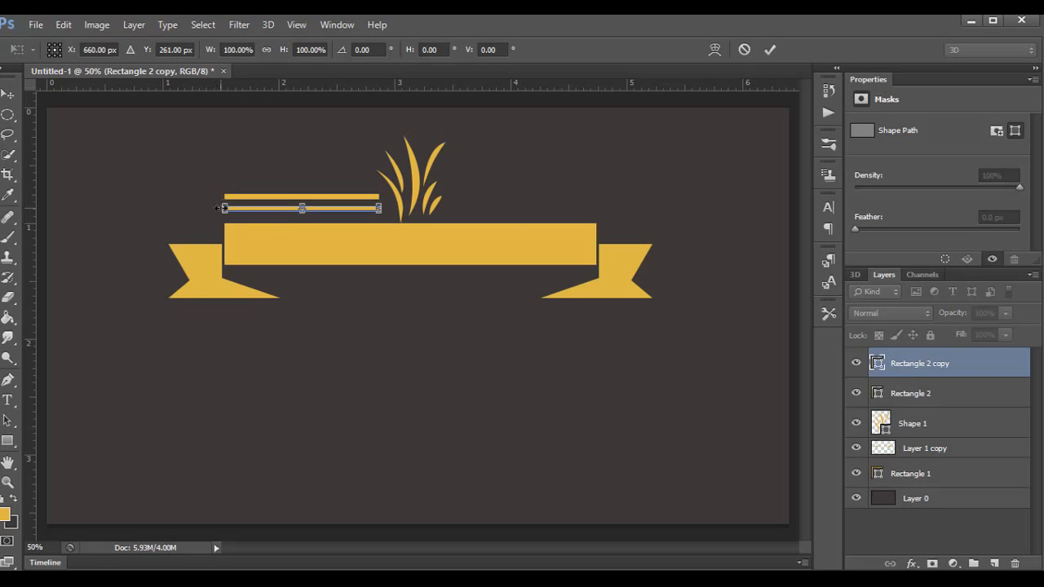
left_click_drag(223, 208, 255, 209)
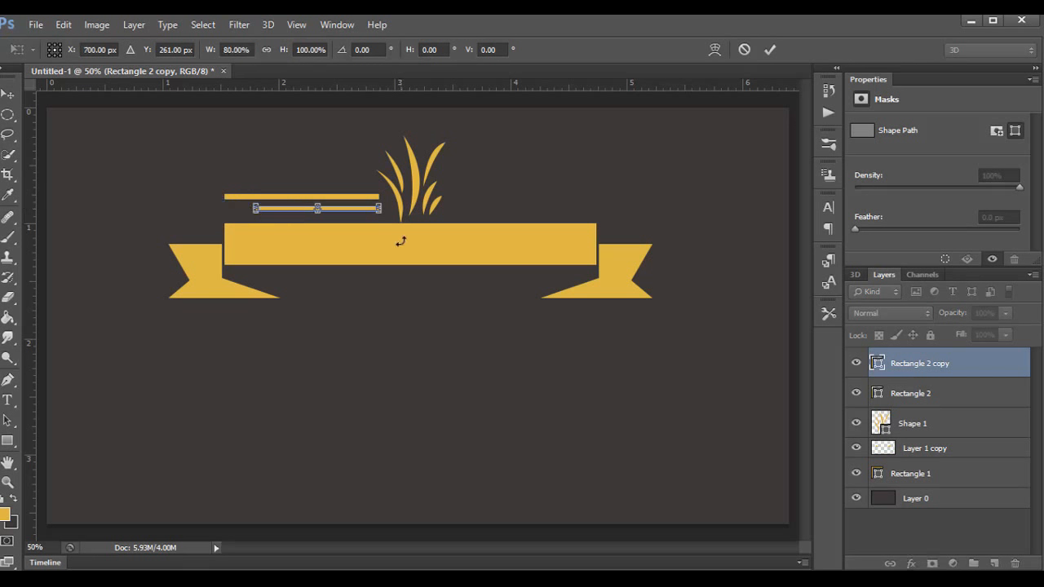
left_click(770, 49)
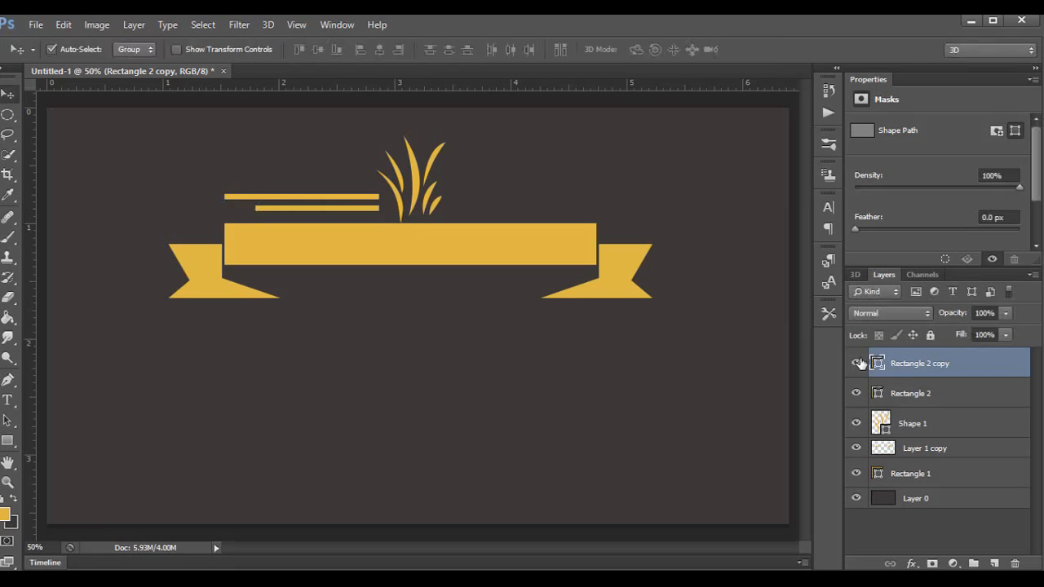
- Merge the two thin line layers, Rectangle 2 copy and Rectangle 2, into one shape layer
left_click(915, 395, "shift")
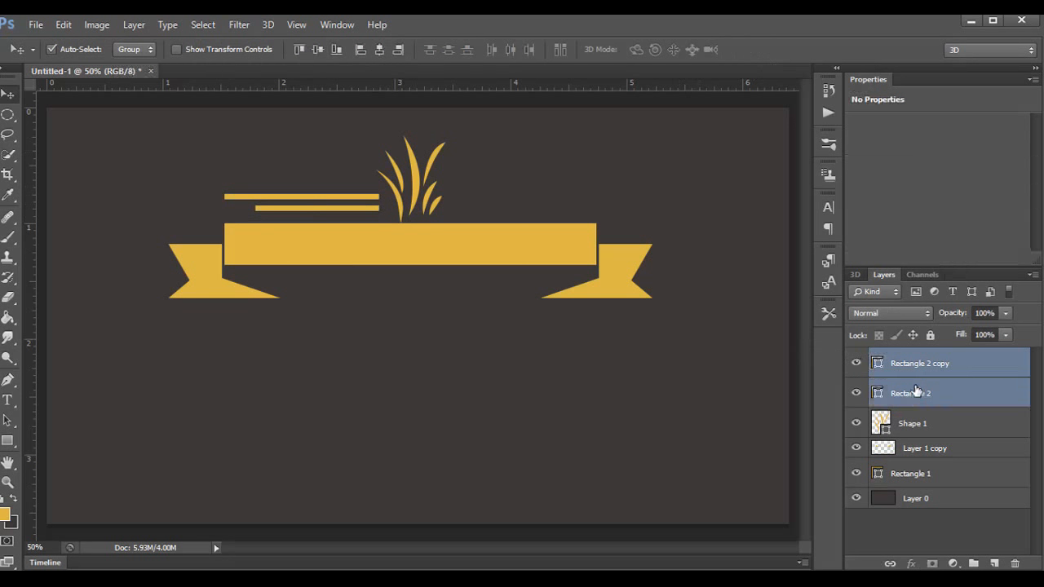
right_click(906, 395)
left_click(644, 426)
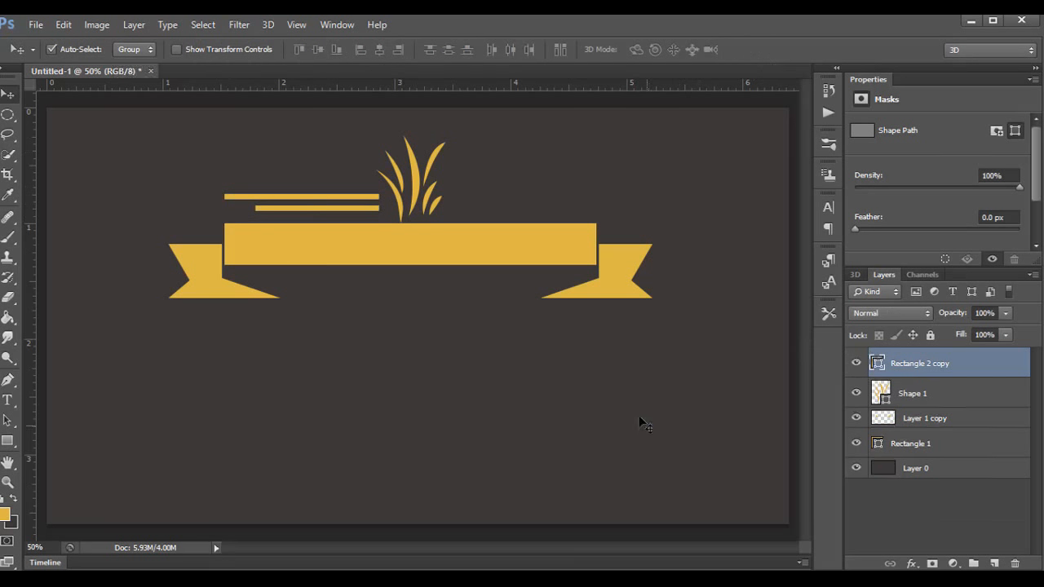
- Duplicate the merged line pair as Rectangle 2 copy 2 and move the copy right of the grass, flush with the bar's right end
right_click(912, 365)
left_click(618, 141)
left_click(651, 185)
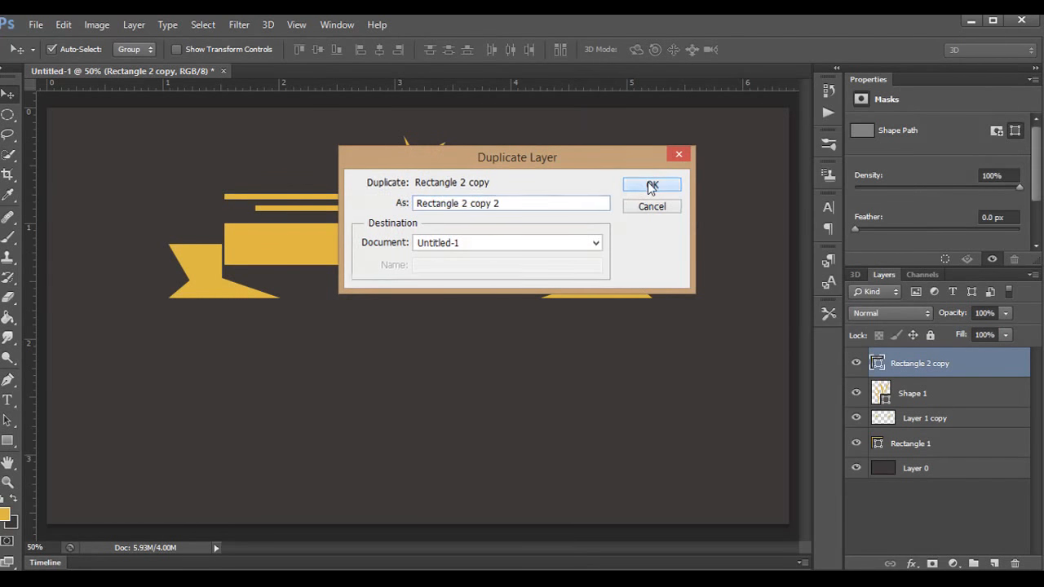
left_click(57, 25)
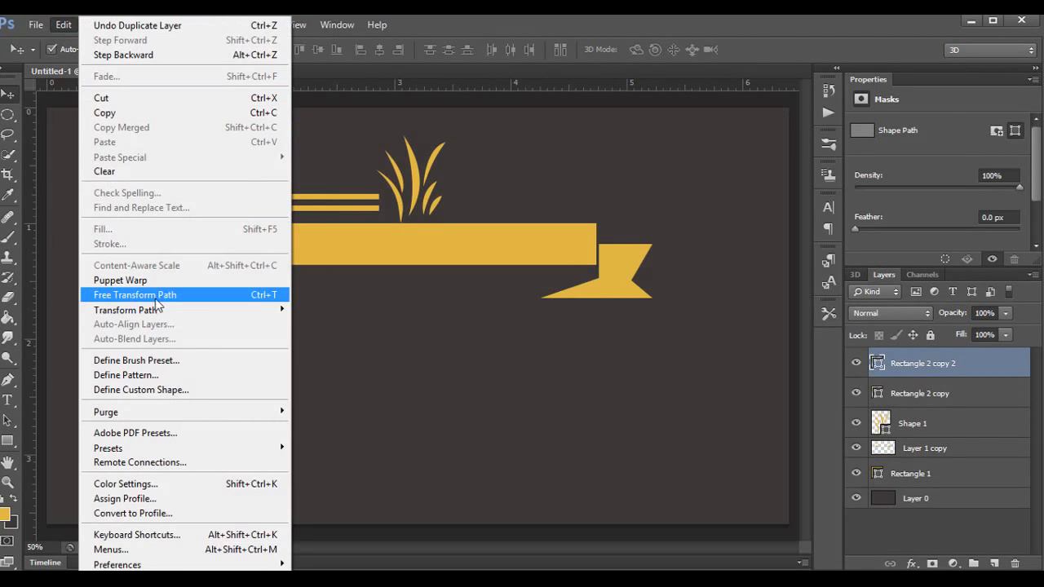
left_click(123, 294)
left_click(771, 50)
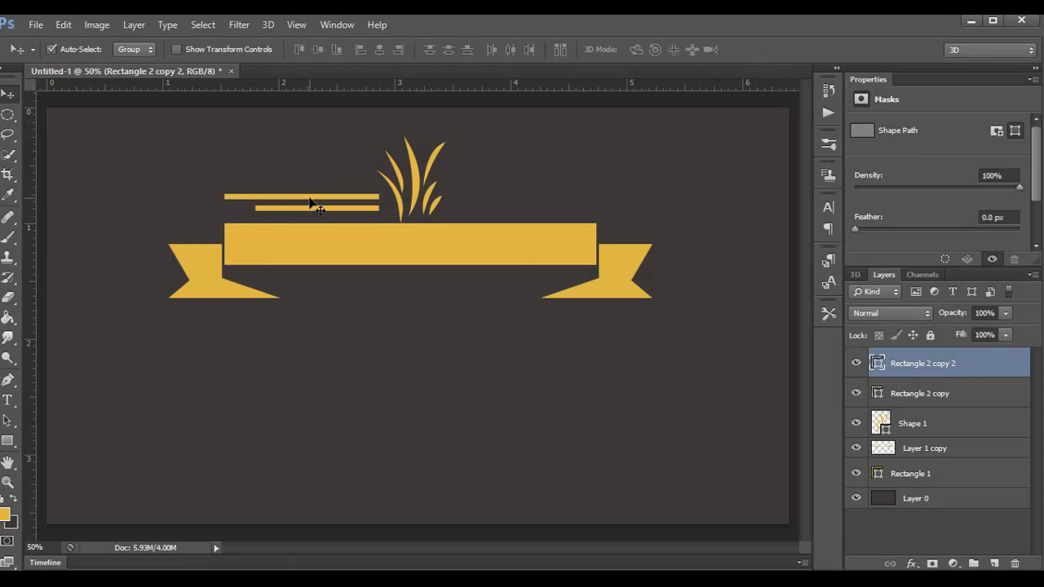
left_click_drag(311, 204, 520, 204)
left_click_drag(521, 201, 524, 199)
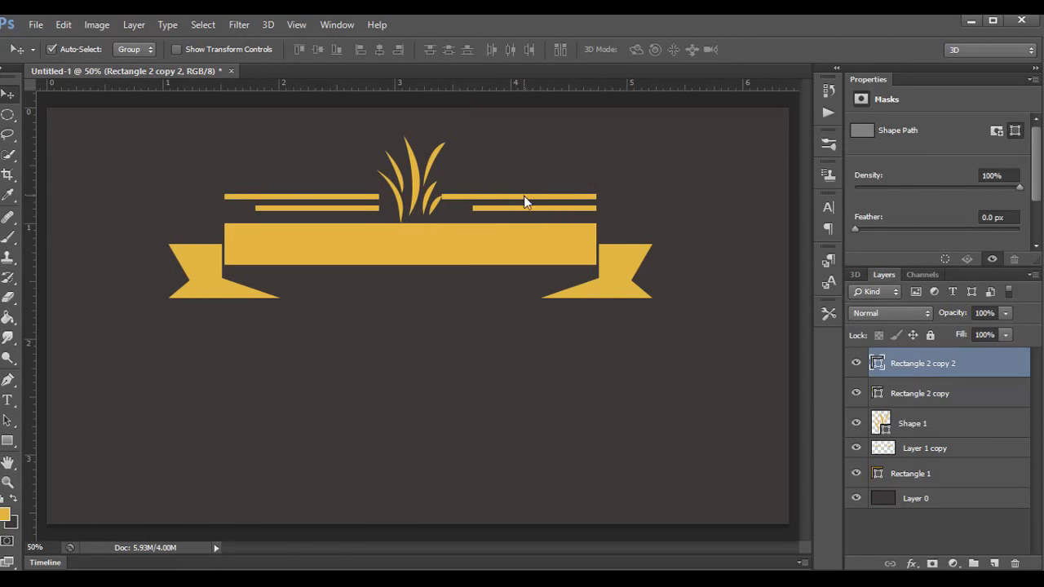
- Flip the right-hand line pair horizontally so it mirrors the left pair
key("ctrl+t")
right_click(525, 198)
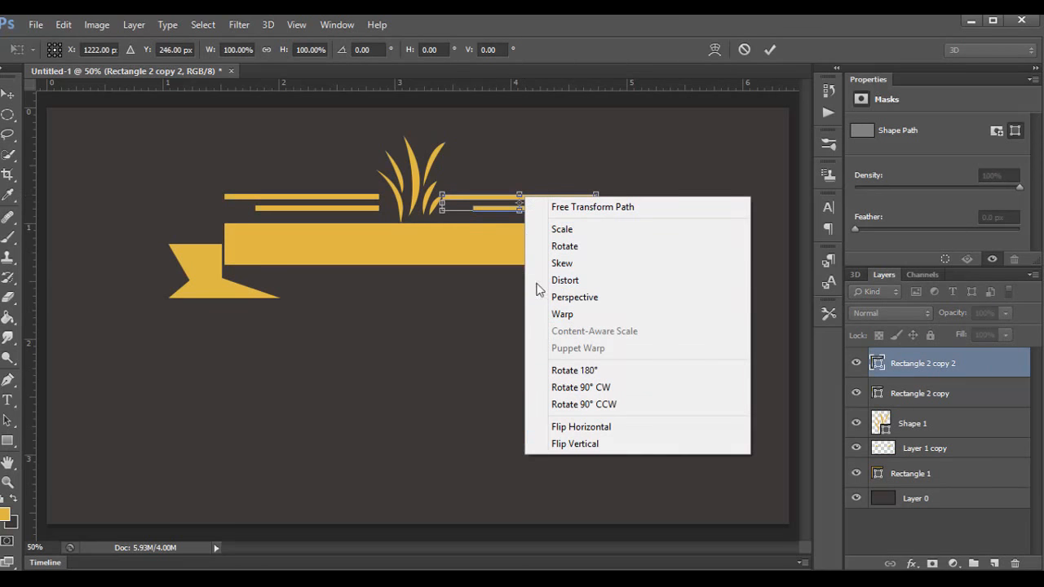
left_click(581, 427)
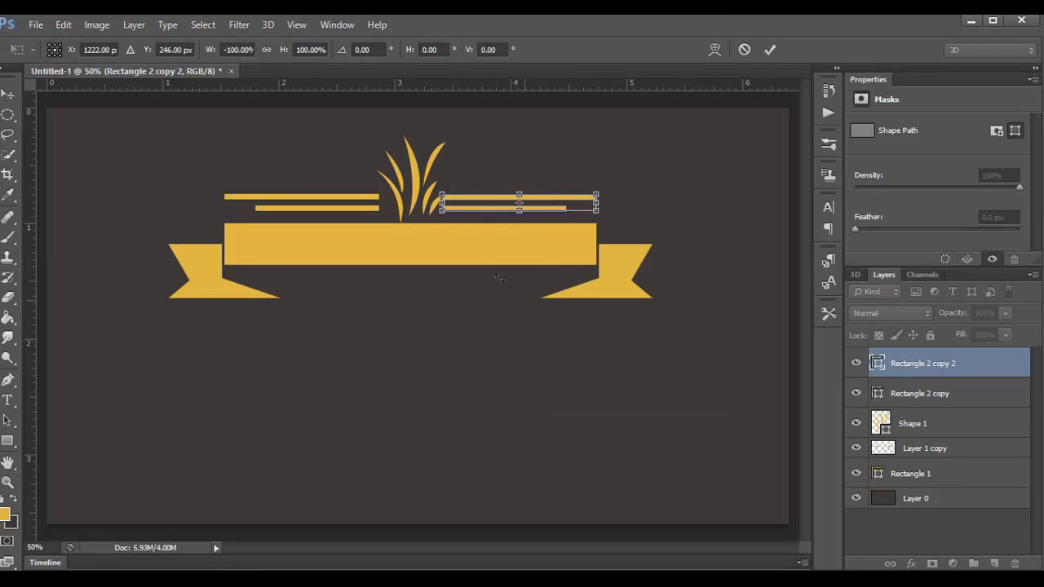
left_click(770, 49)
left_click(408, 193)
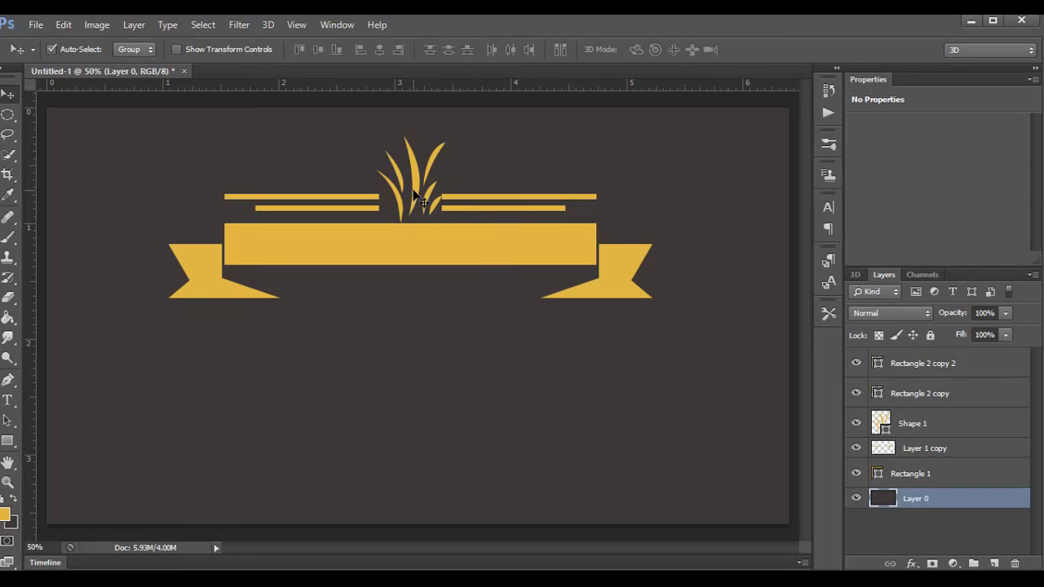
- Narrow the grass ornament to 91.11% width and place it between the two line pairs, just above the bar
left_click(928, 429)
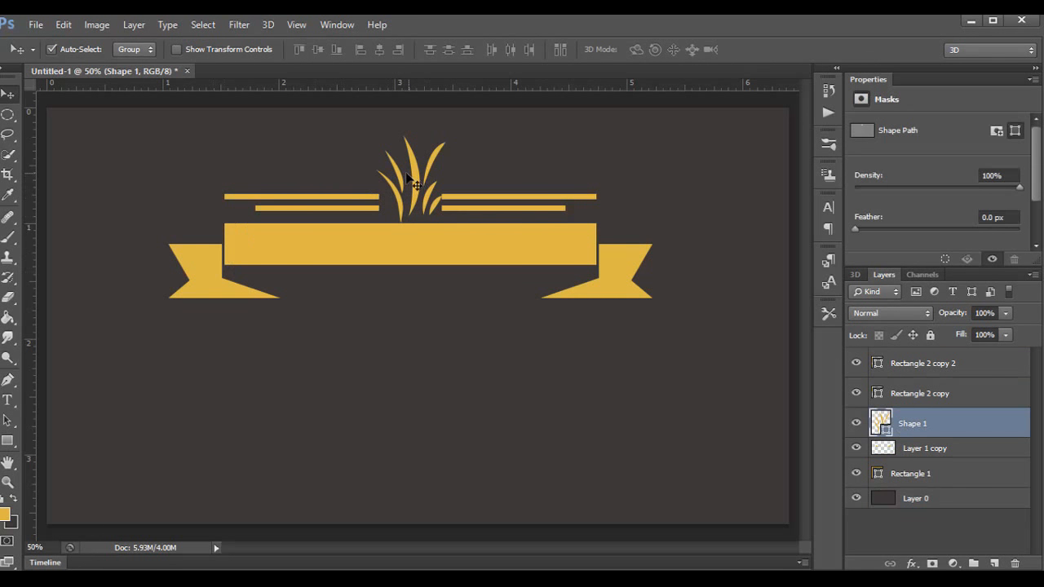
left_click_drag(406, 174, 434, 179)
key("ctrl+t")
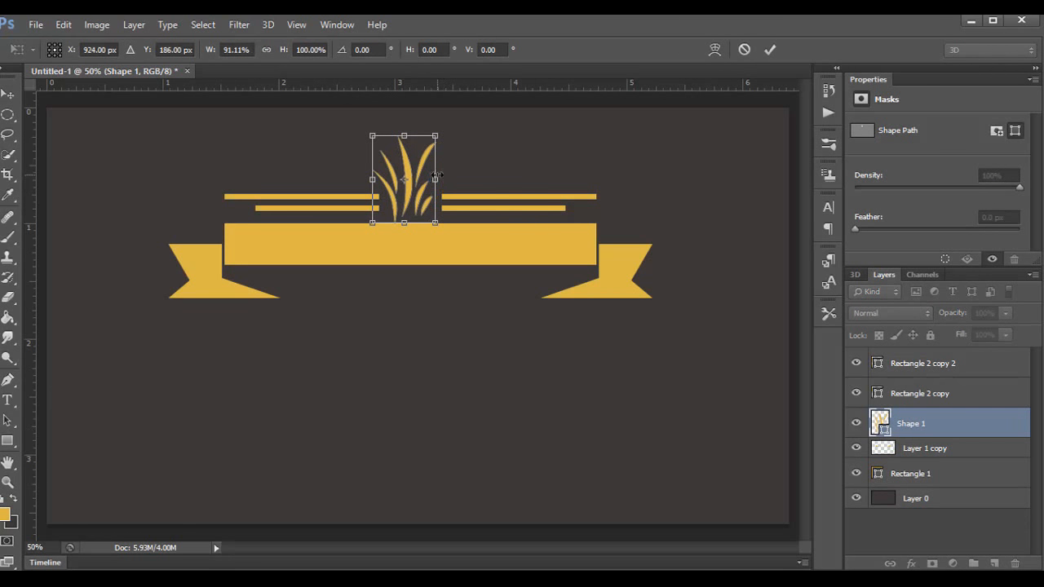
left_click(770, 49)
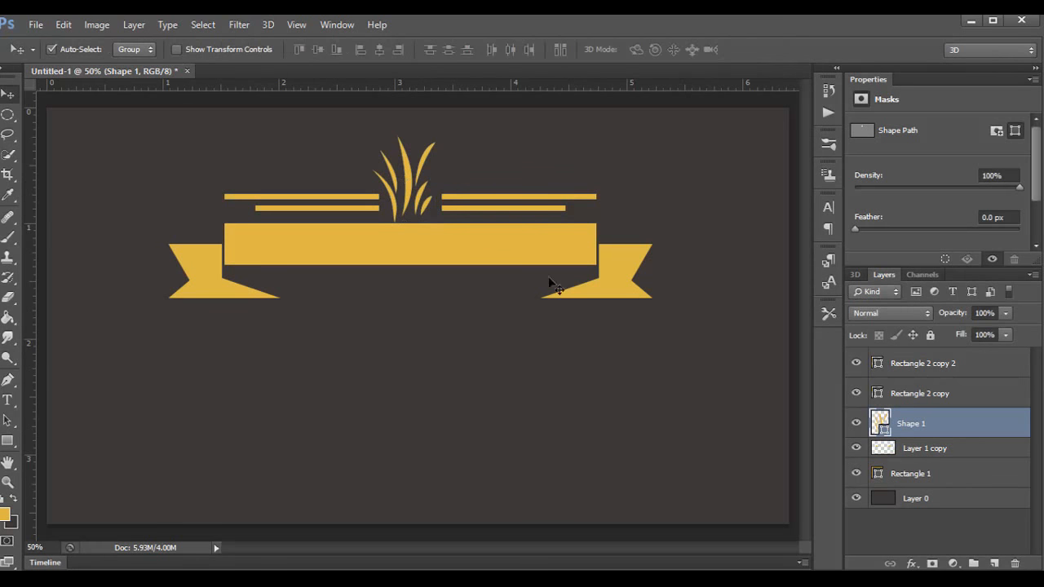
- Rasterize the two line-pair layers and fill both lines left of the grass with the dark background colour using the Paint Bucket
left_click(926, 369)
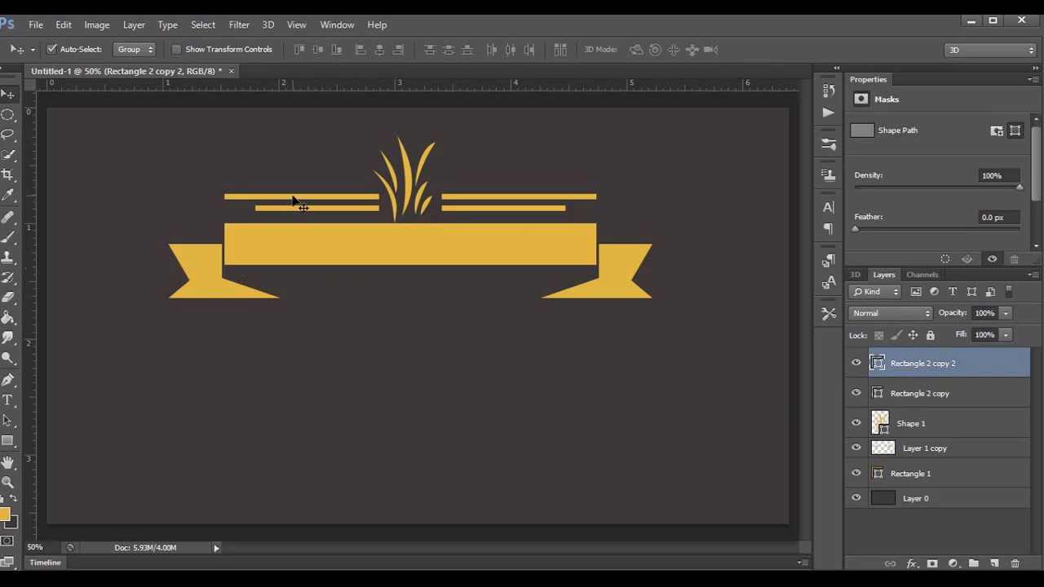
right_click(878, 367)
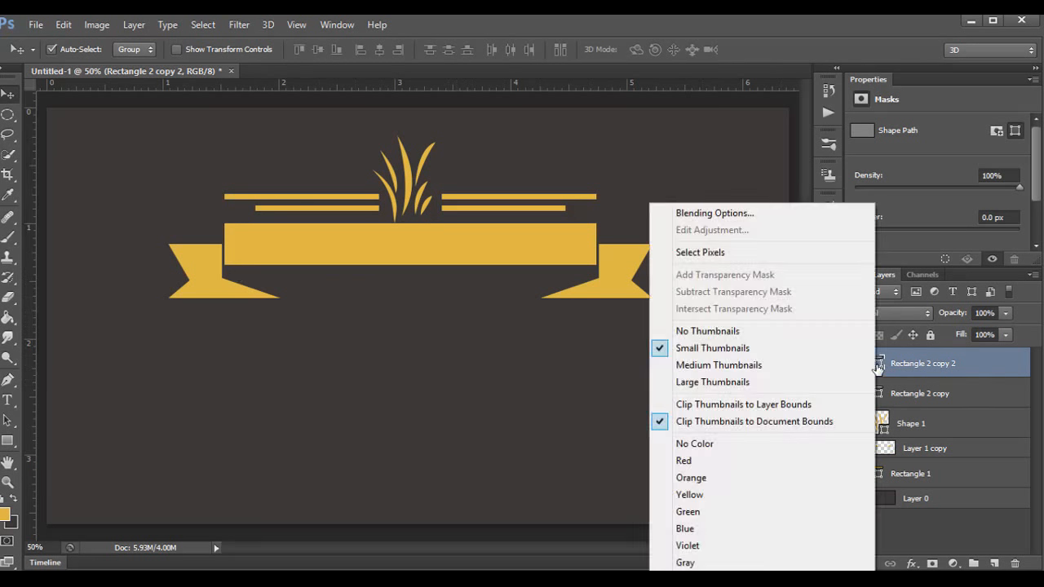
left_click(750, 255)
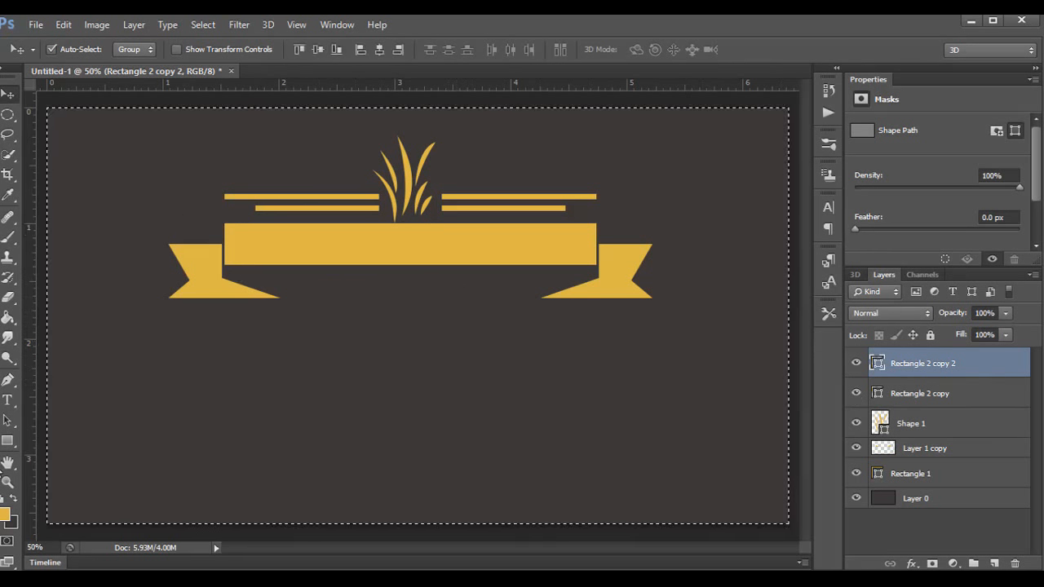
left_click(13, 499)
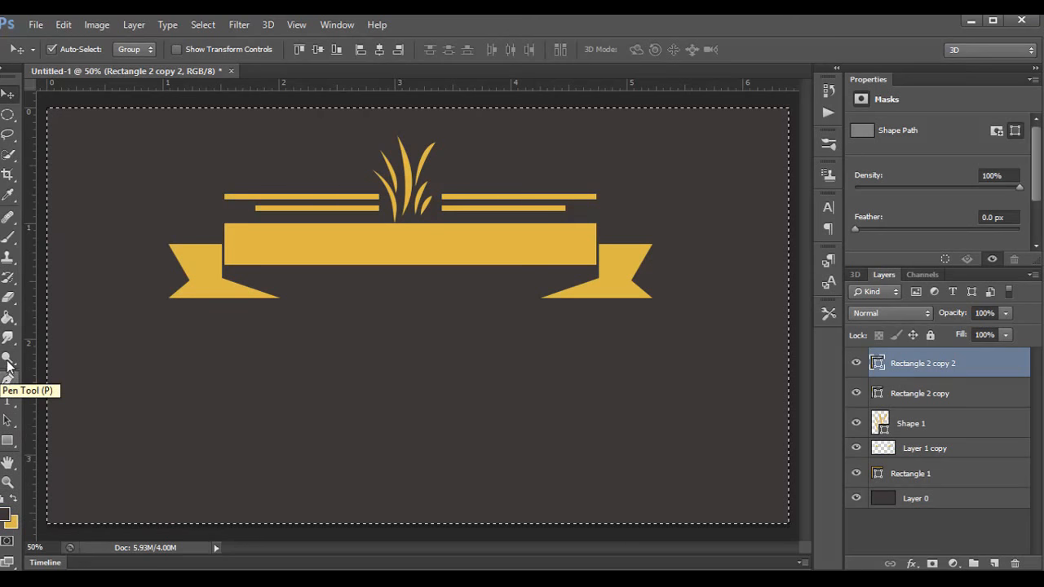
left_click(8, 317)
left_click(366, 244)
key("Return")
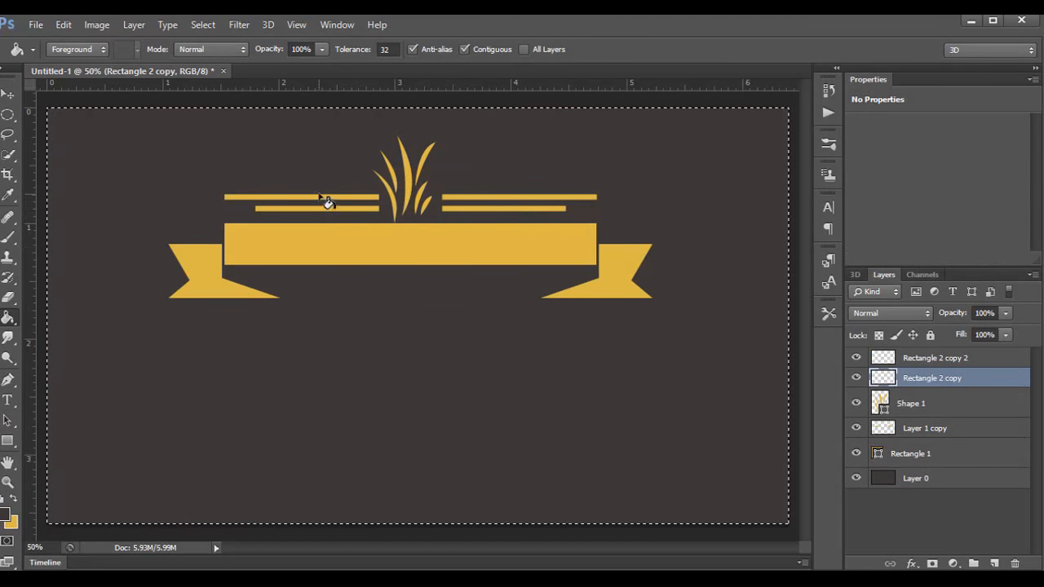
left_click(330, 197)
left_click(335, 210)
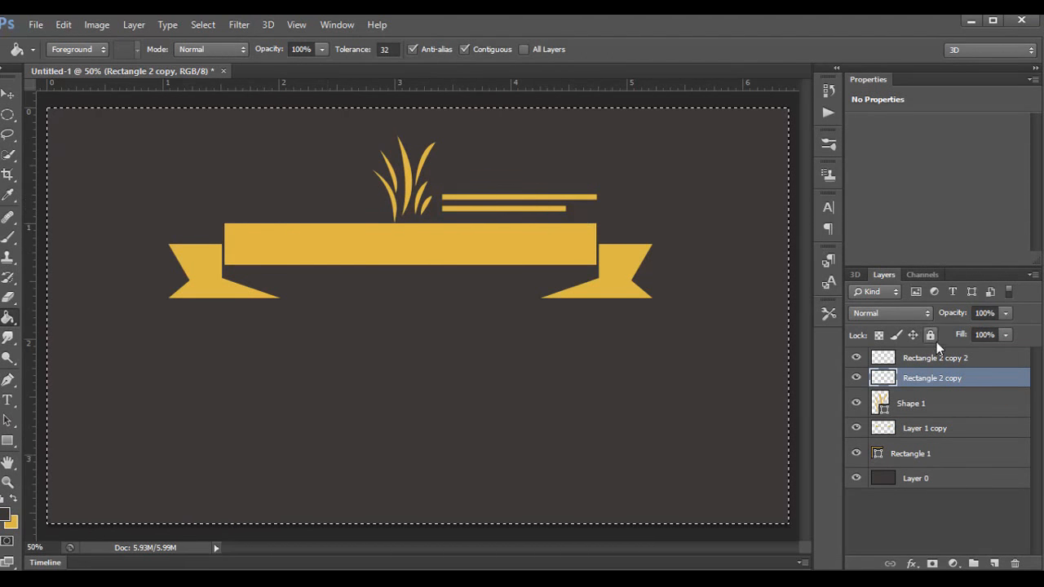
- Select the pixels of the Rectangle 2 copy 2 layer and fill both lines right of the grass with the same dark colour
left_click(930, 358)
right_click(885, 359)
left_click(762, 274)
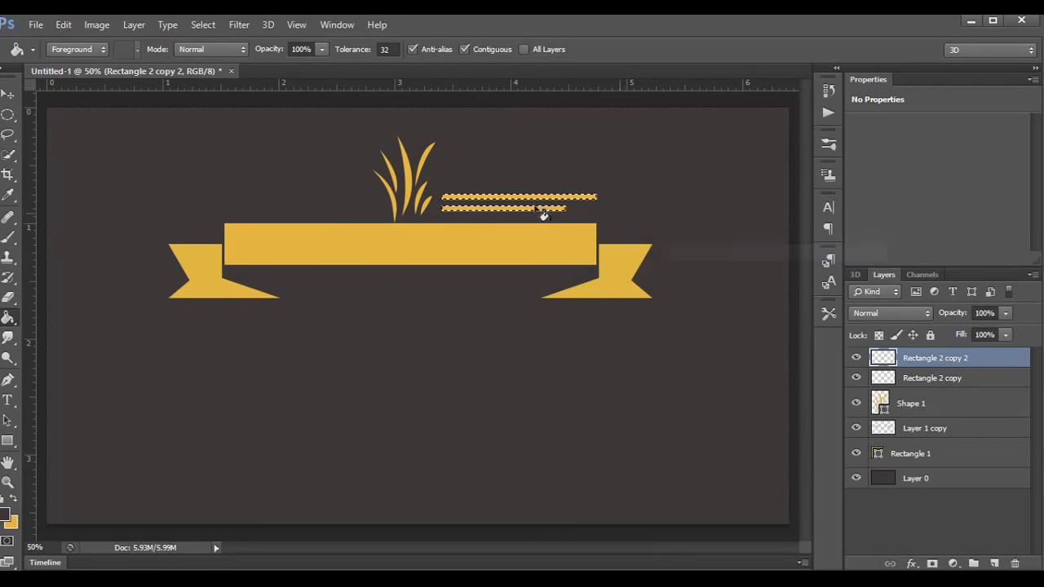
left_click(545, 221)
left_click(540, 208)
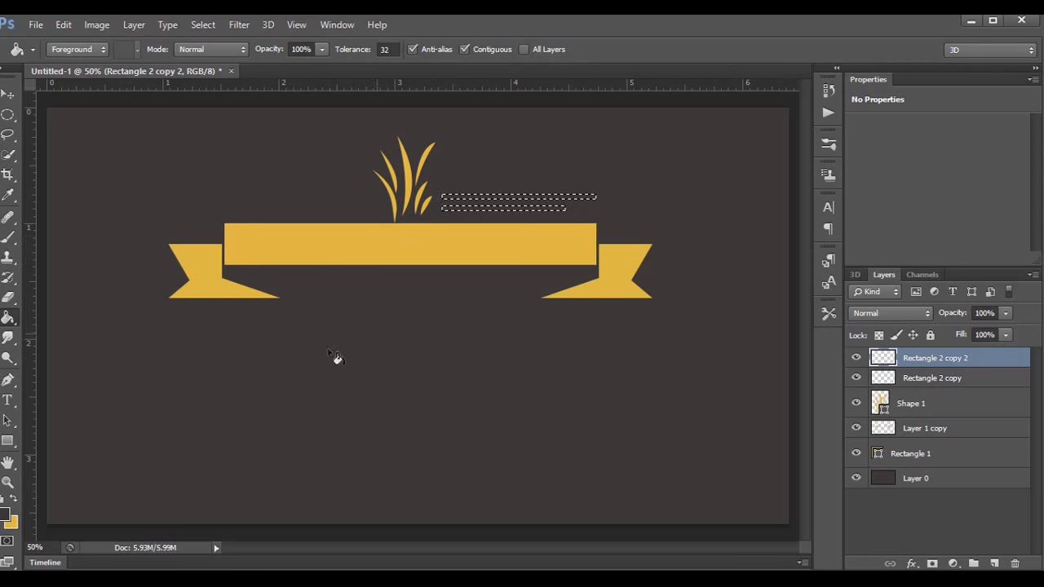
- Clear the selection and check the dark lines against transparency by hiding and reshowing the Layer 0 background
left_click(857, 479)
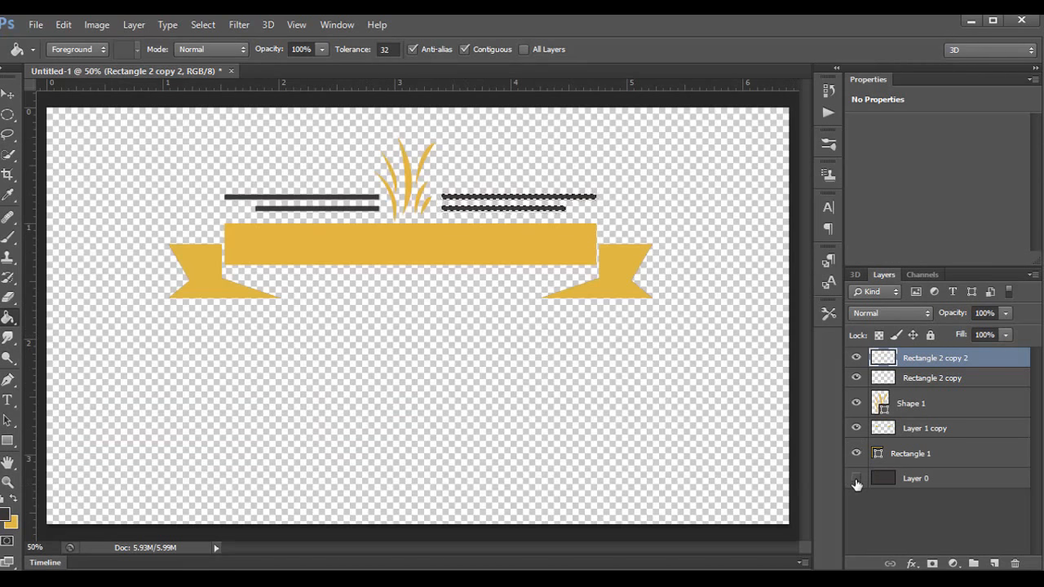
left_click(856, 479)
key("ctrl+d")
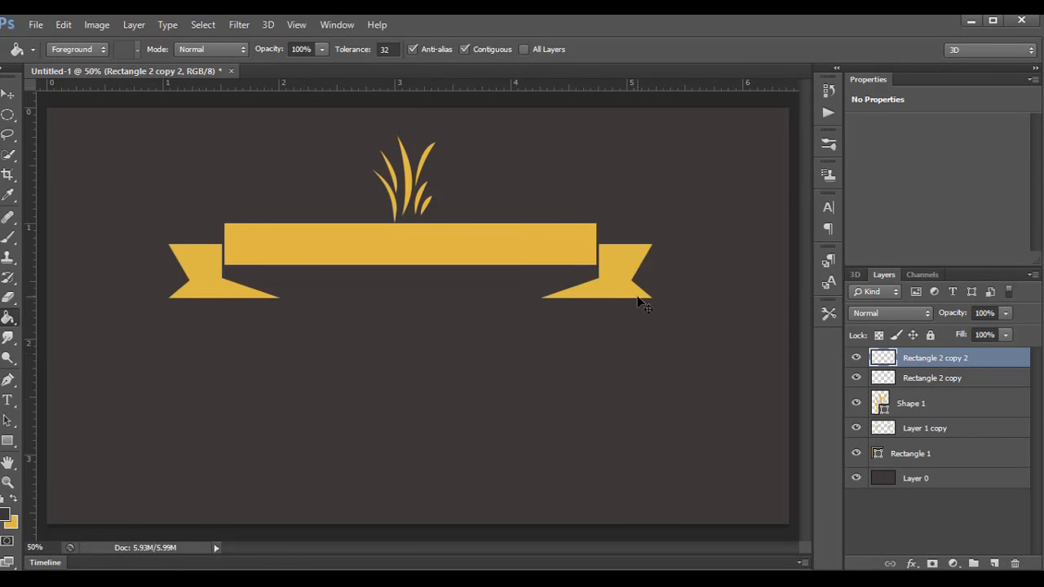
left_click(857, 478)
left_click(857, 479)
- Add the text "Logo Expert" in 24 pt Source Sans Pro below the ribbon bar
key("t")
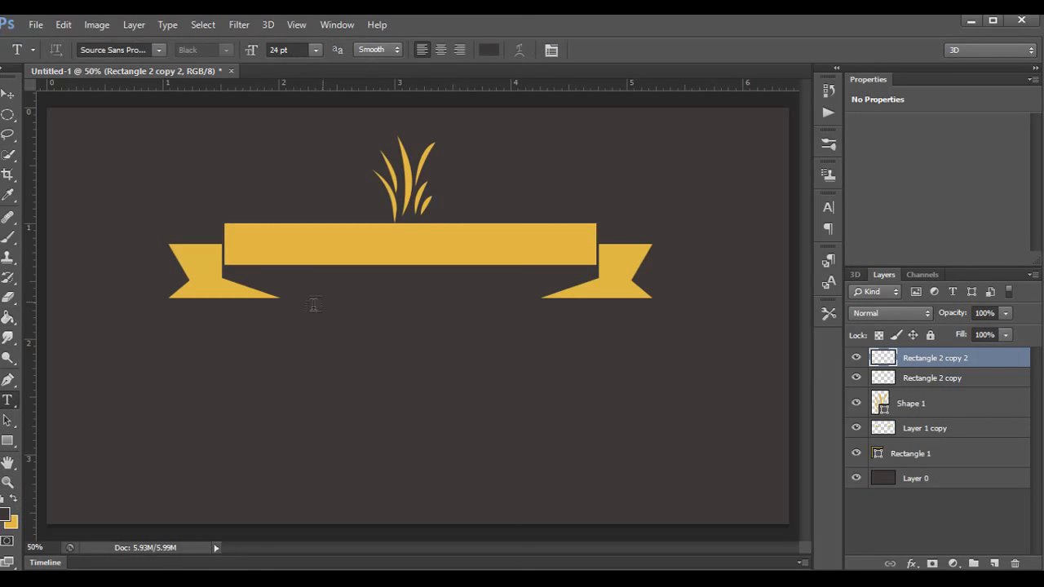
left_click(309, 308)
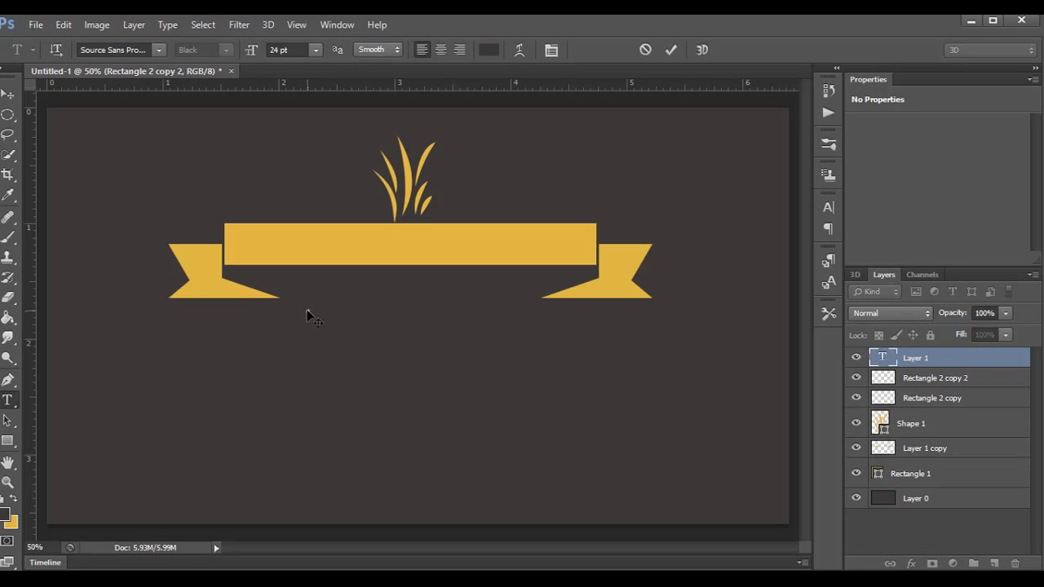
type("Logo Design")
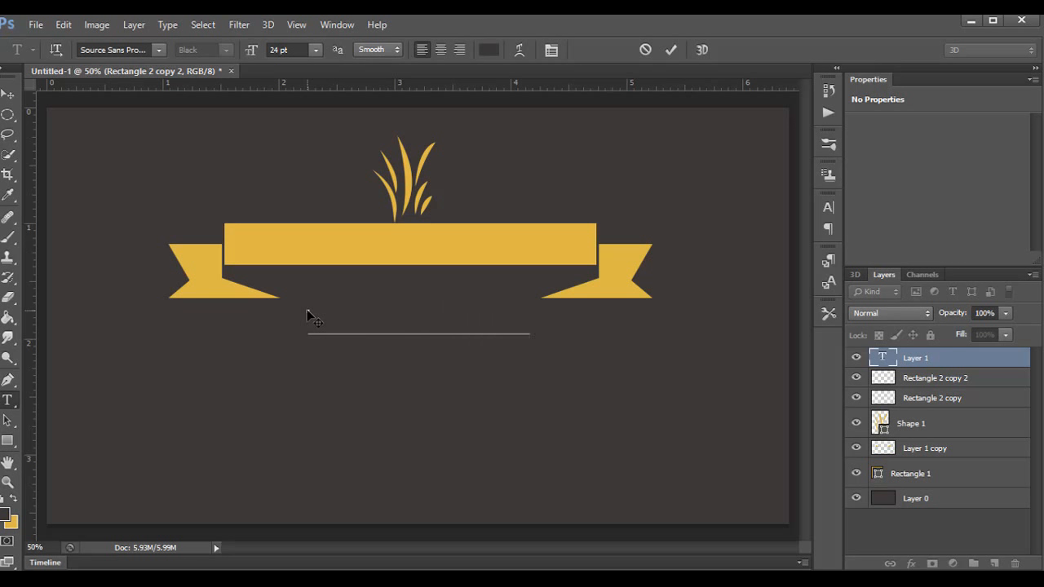
- Set the colour of the whole "Logo Expert" text to near-black 0d0c0c and commit the text
key("ctrl+a")
left_click(830, 210)
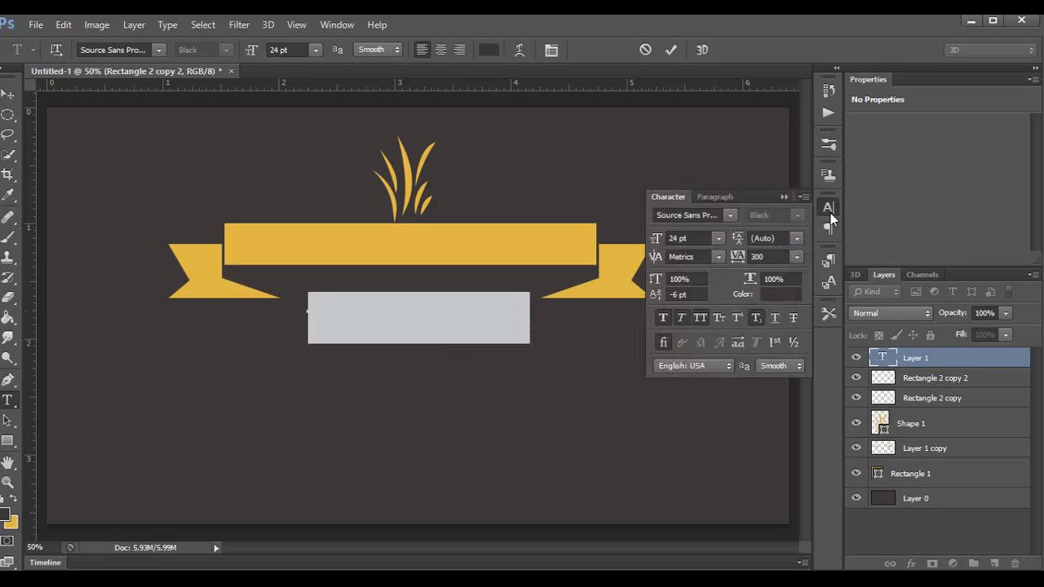
left_click(793, 305)
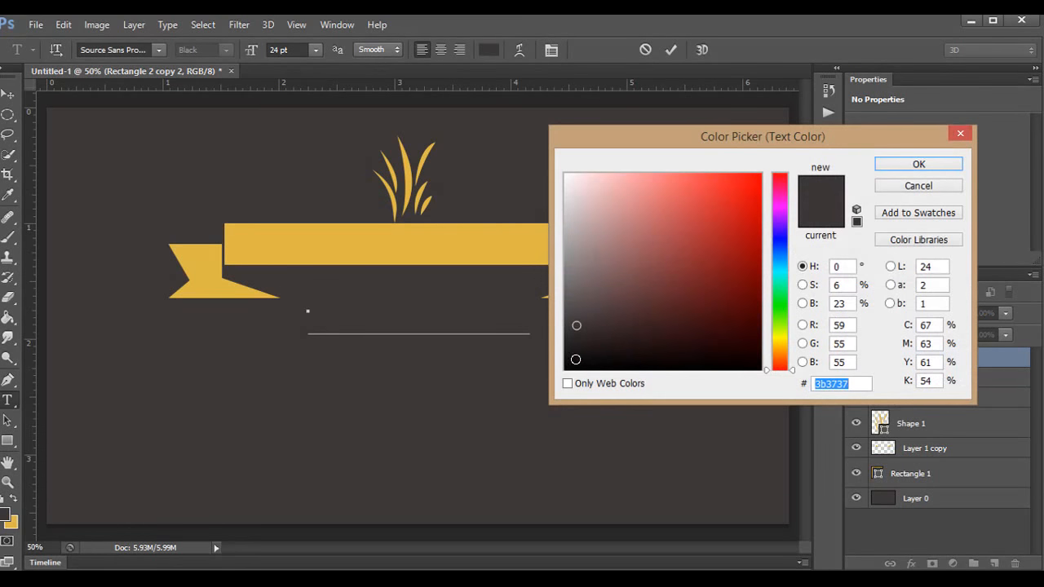
left_click(572, 356)
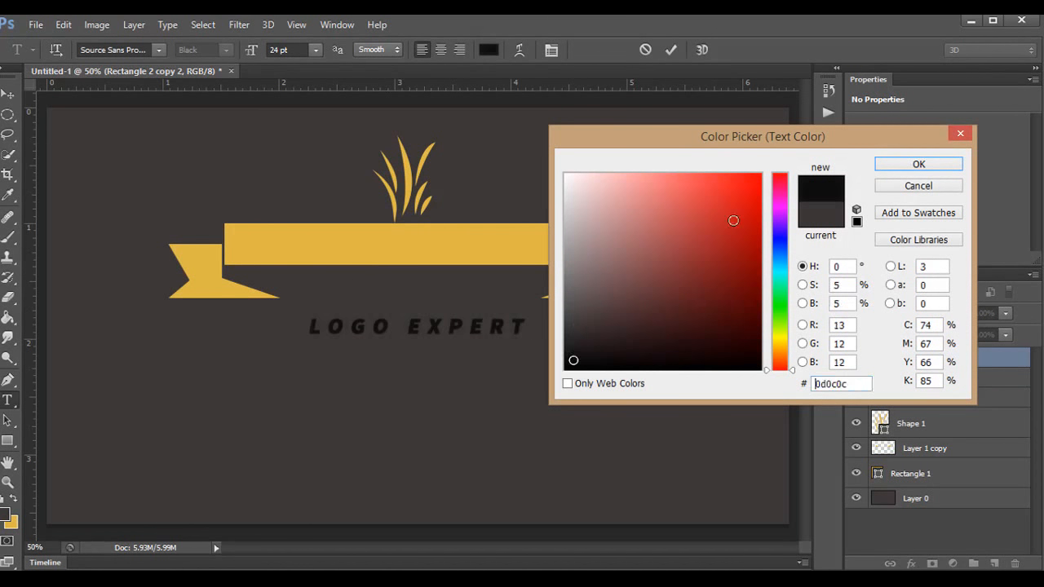
left_click(890, 167)
left_click(672, 49)
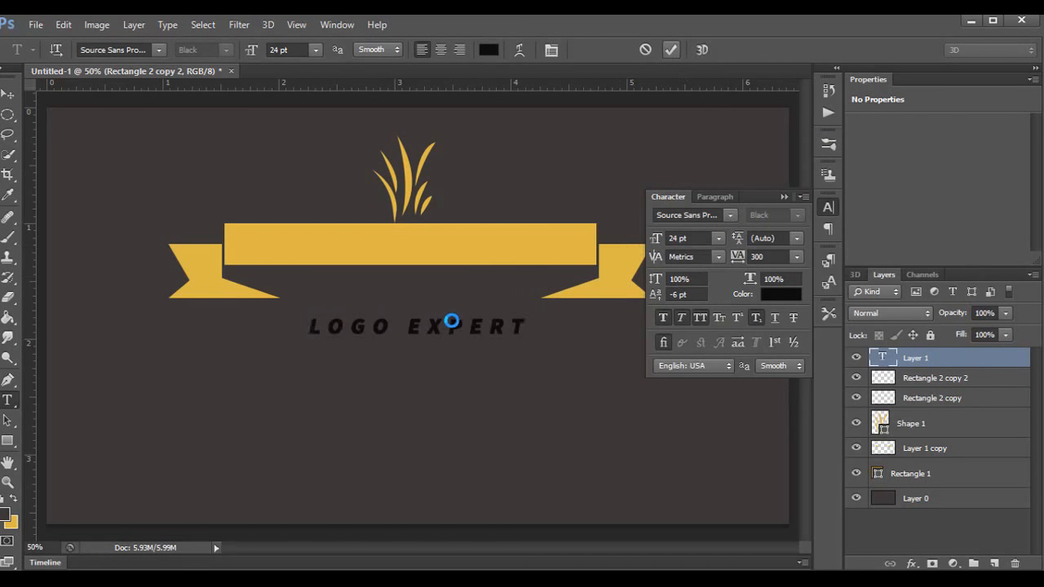
- Move the "Logo Expert" text onto the ribbon bar and stretch it to 139.09% width and 99.76% height, centred on the bar
key("ctrl+t")
left_click_drag(449, 327, 437, 245)
left_click_drag(294, 244, 257, 244)
left_click_drag(512, 243, 561, 239)
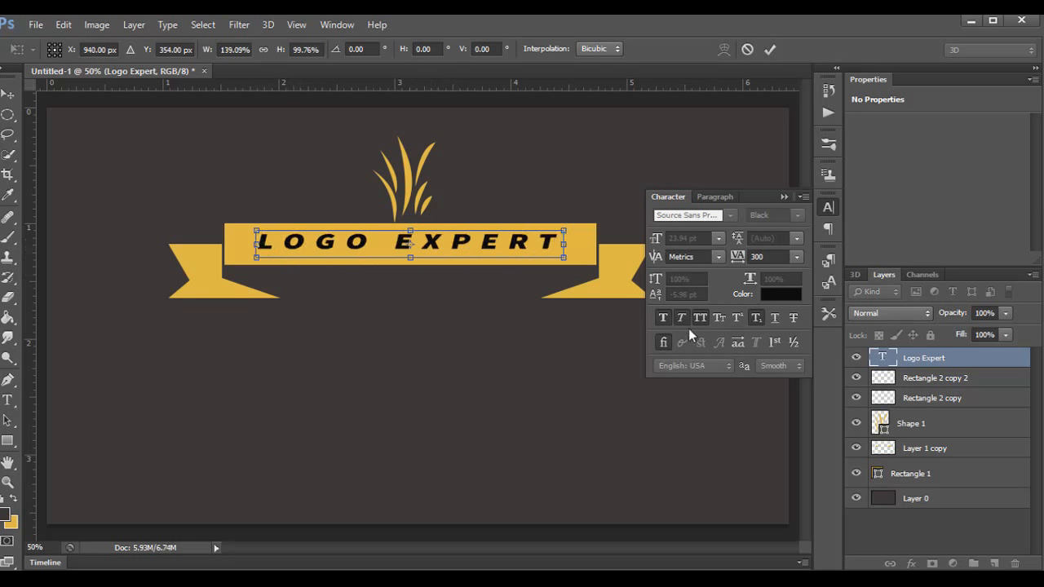
left_click(781, 197)
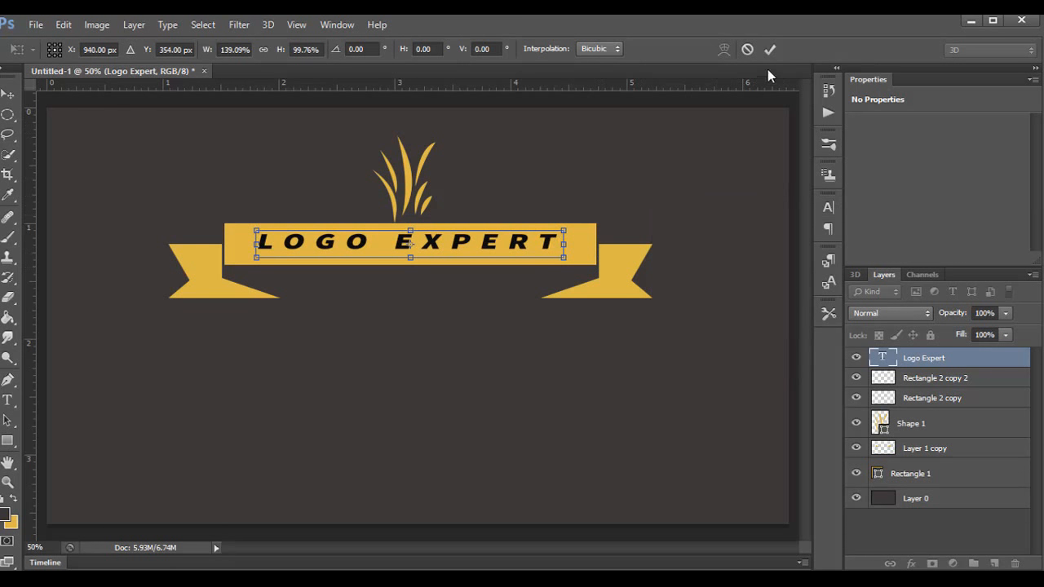
left_click(770, 49)
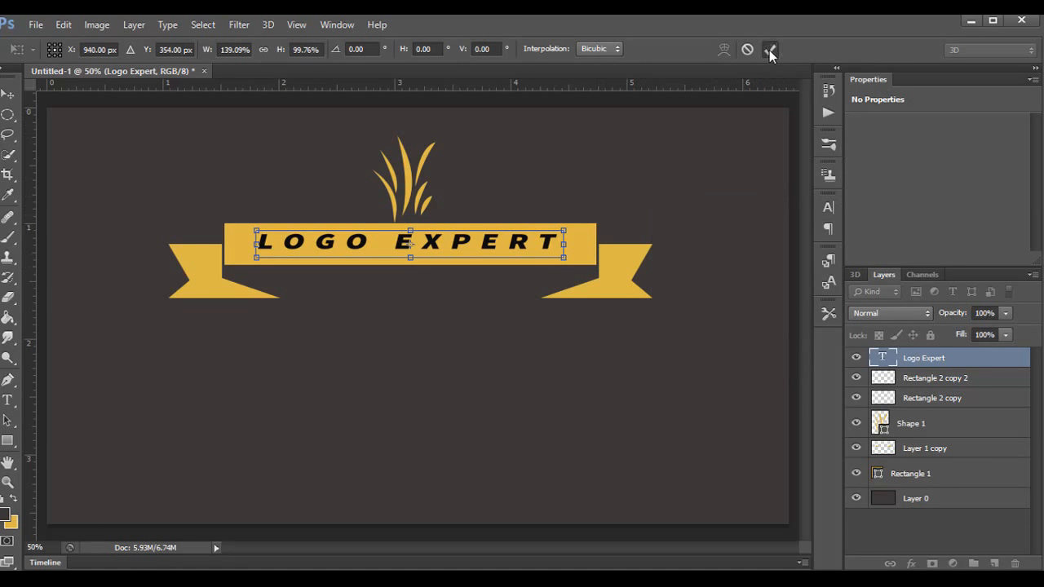
- Add a second text line, "iKnowledgeU", in 24 pt below the ribbon
left_click(311, 341)
type("I")
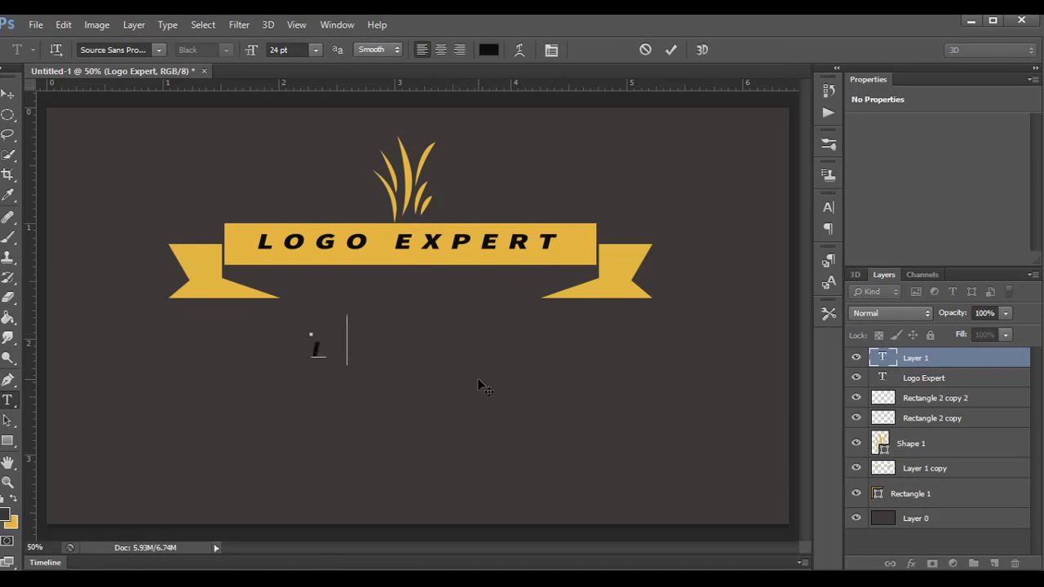
type("KNO WLE")
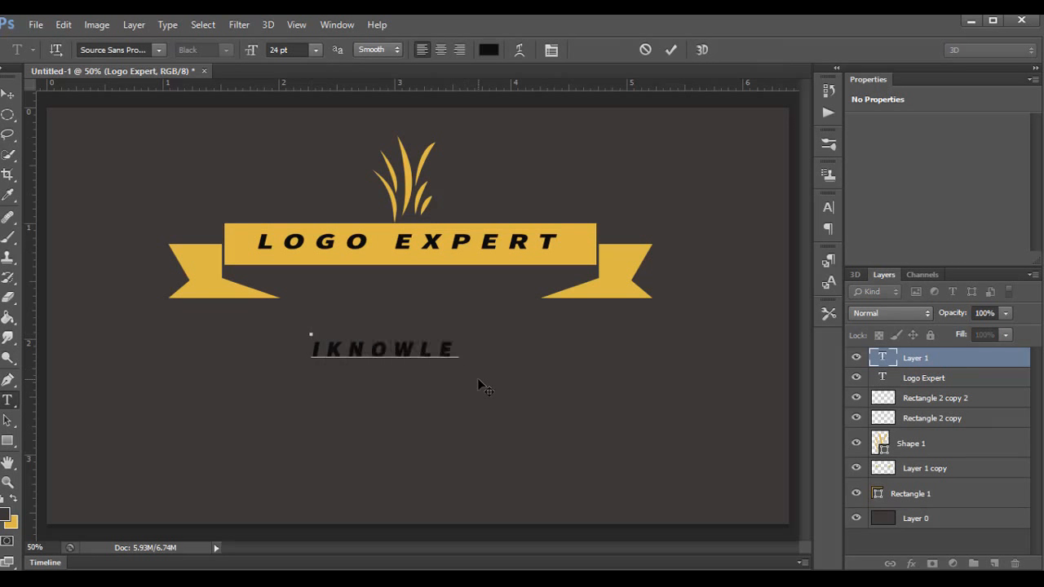
type("DGEU")
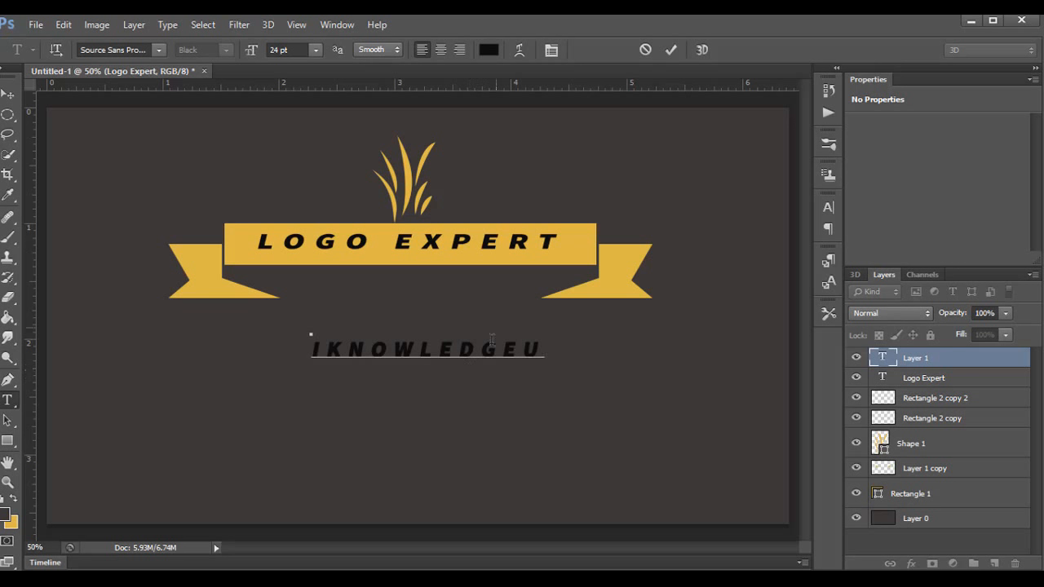
left_click(671, 50)
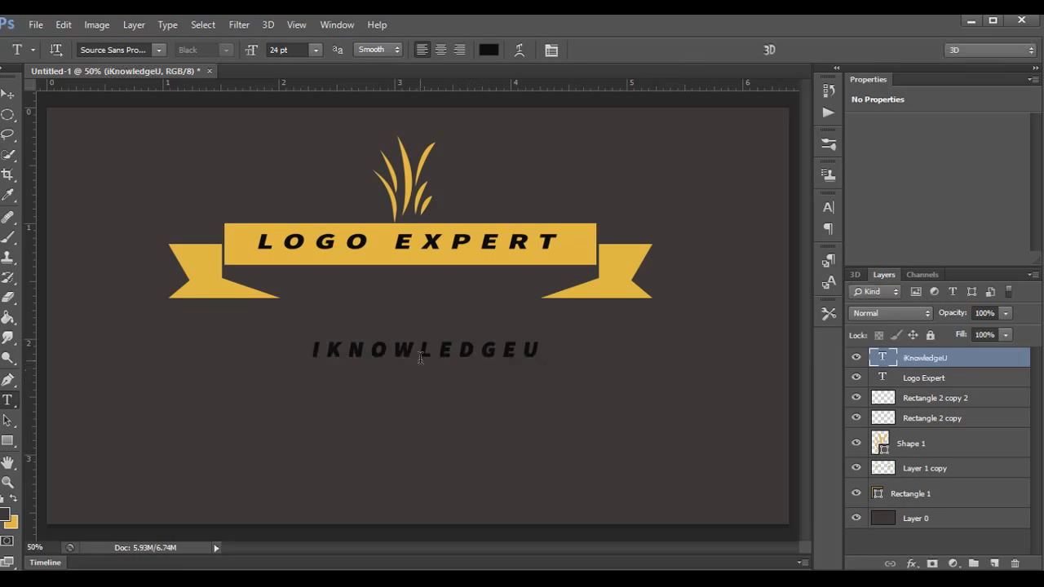
- Move the "iKnowledgeU" text up between the ribbon tails and scale it to 107.03% width and 205.05% height
key("ctrl+t")
left_click_drag(415, 350, 385, 316)
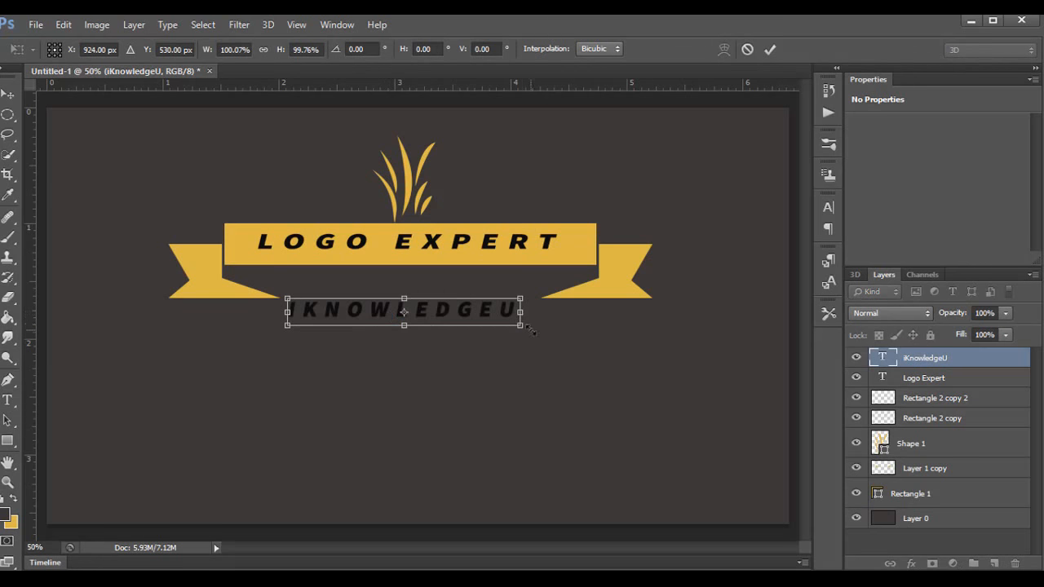
mouse_move(519, 325)
left_mouse_down()
mouse_move(534, 336)
mouse_move(532, 351)
mouse_move(531, 329)
left_mouse_up()
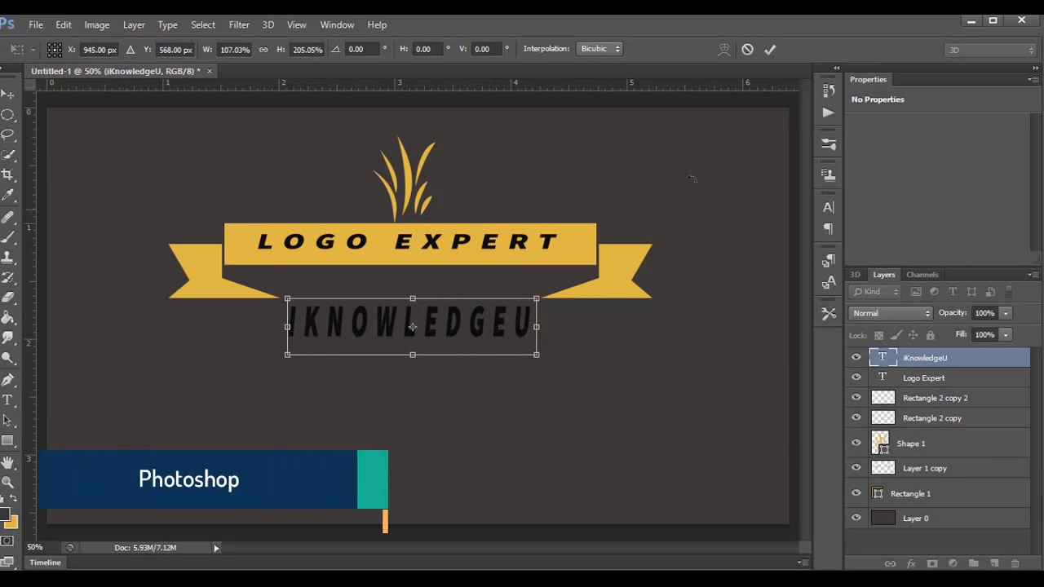
left_click(770, 49)
- Change the colour of the "iKnowledgeU" text to a slightly lighter near-black
left_click(828, 208)
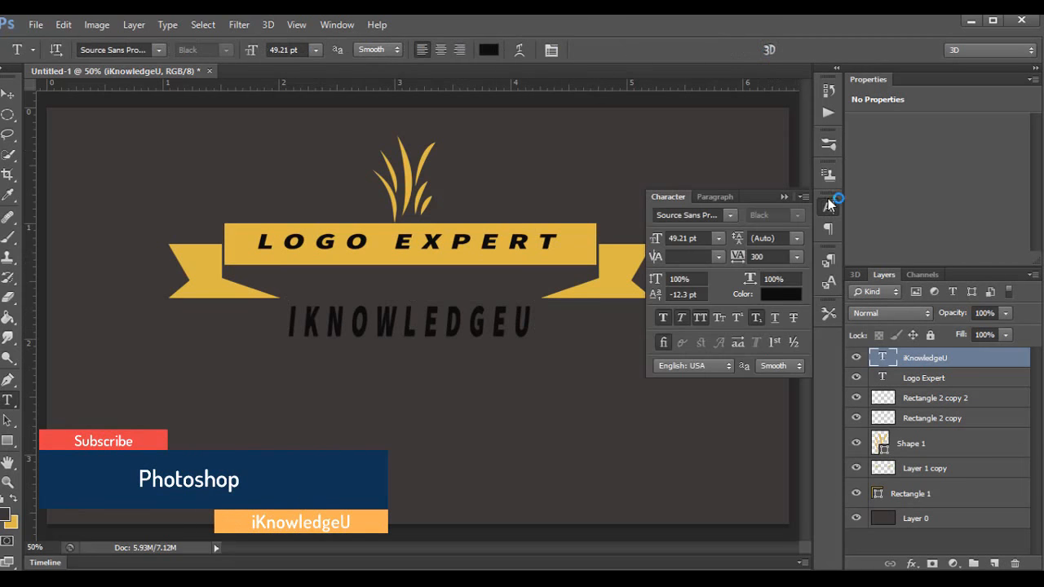
left_click(780, 295)
left_click(585, 337)
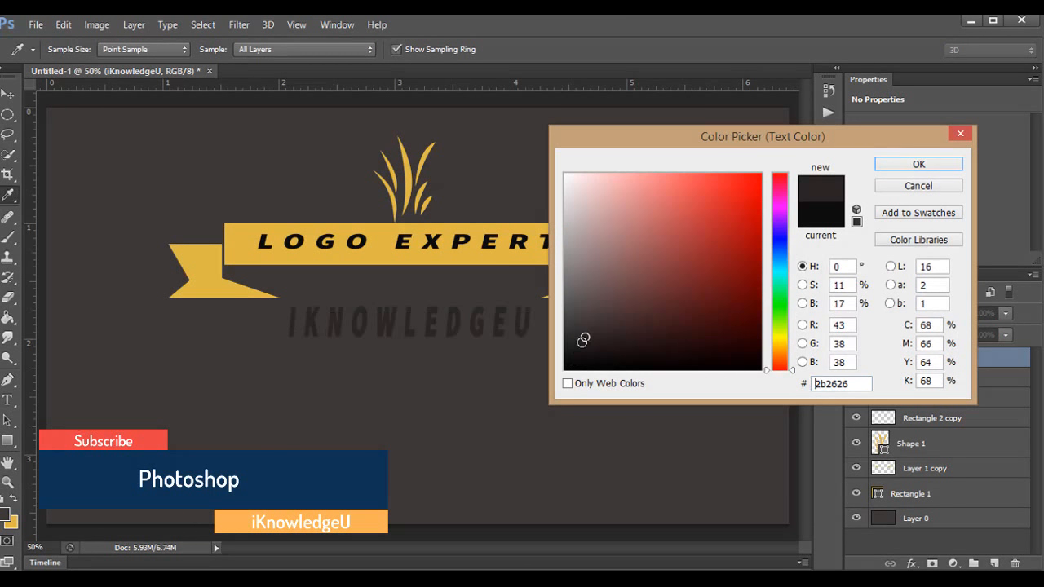
left_click(576, 349)
left_click(881, 169)
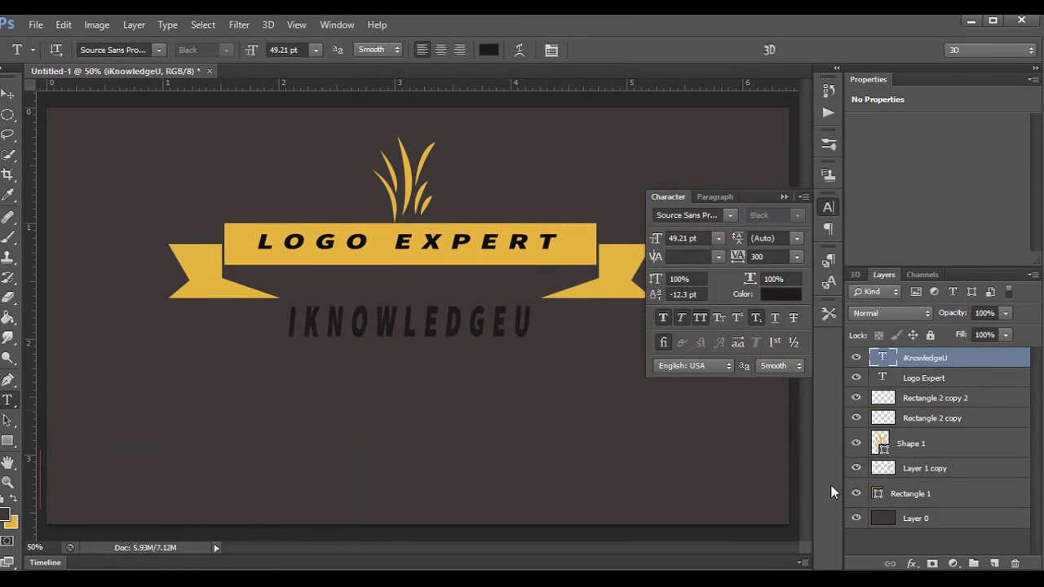
- Check the finished logo against transparency by hiding the Layer 0 background and showing it again
left_click(857, 519)
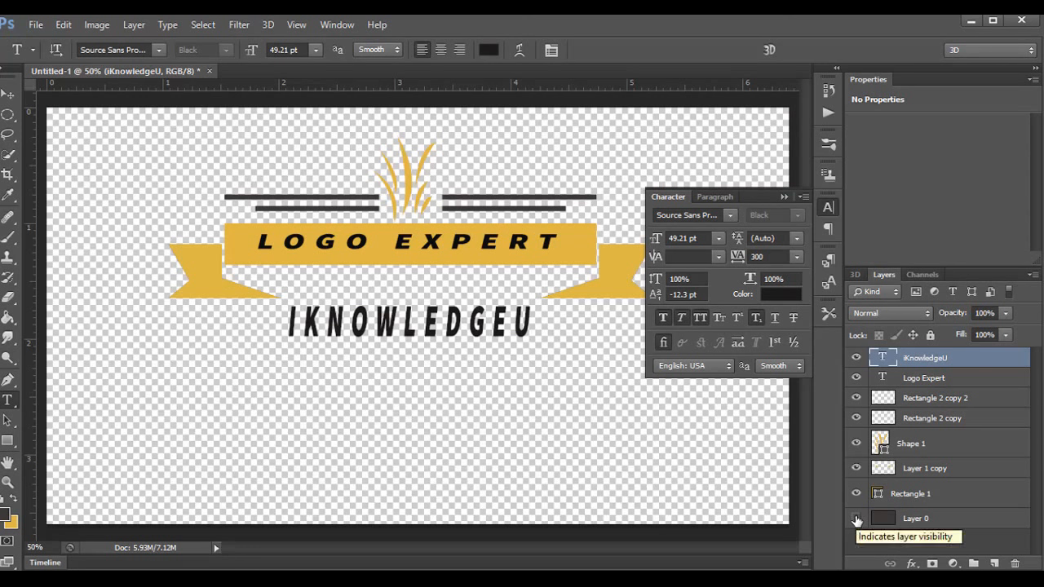
left_click(856, 520)
left_click(783, 197)
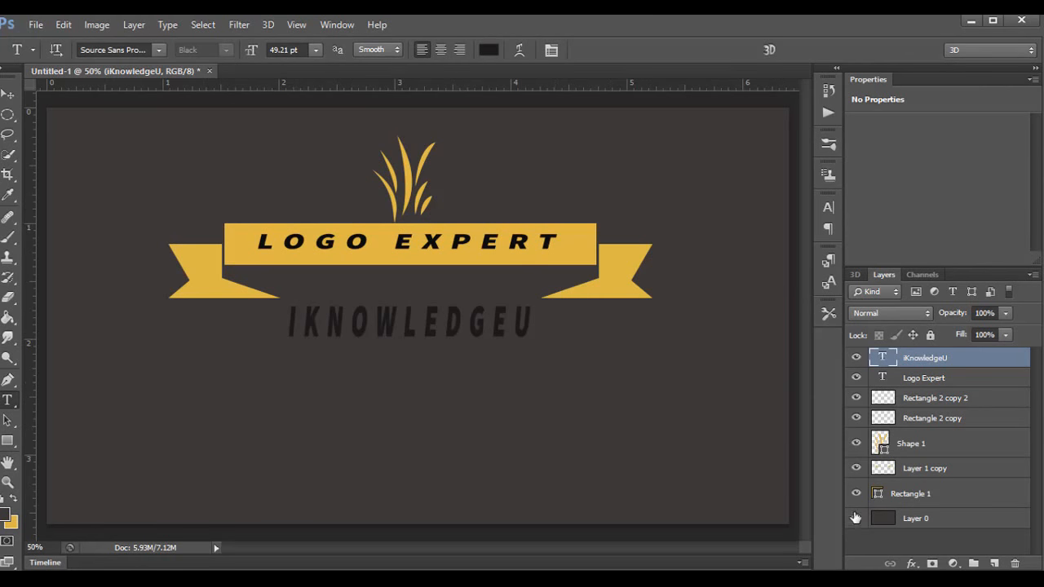
- Merge all logo layers from "iKnowledgeU" down to Rectangle 1 into one layer, leaving Layer 0 separate
left_click(923, 495, "shift")
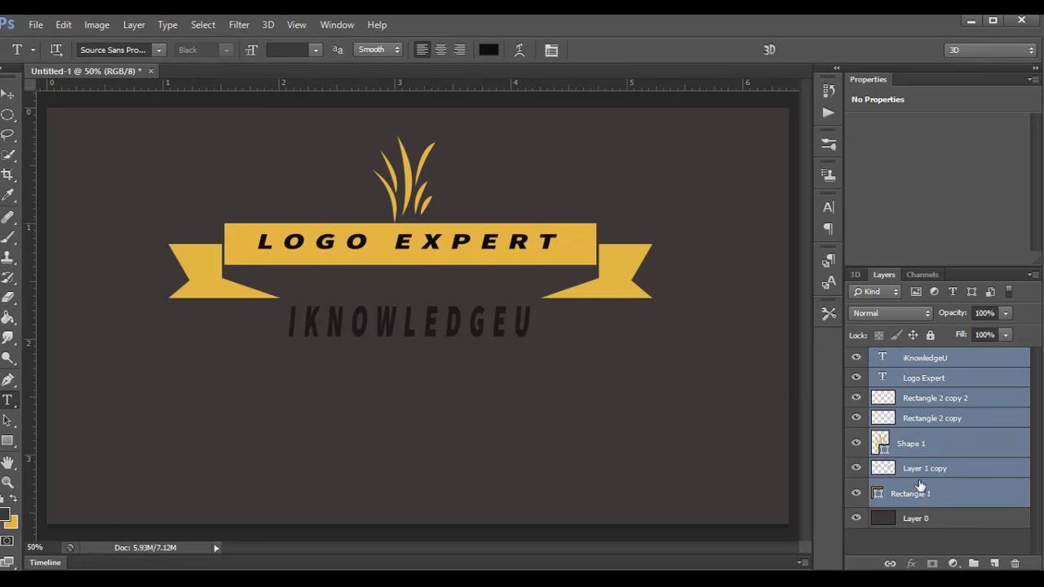
right_click(922, 493)
left_click(636, 425)
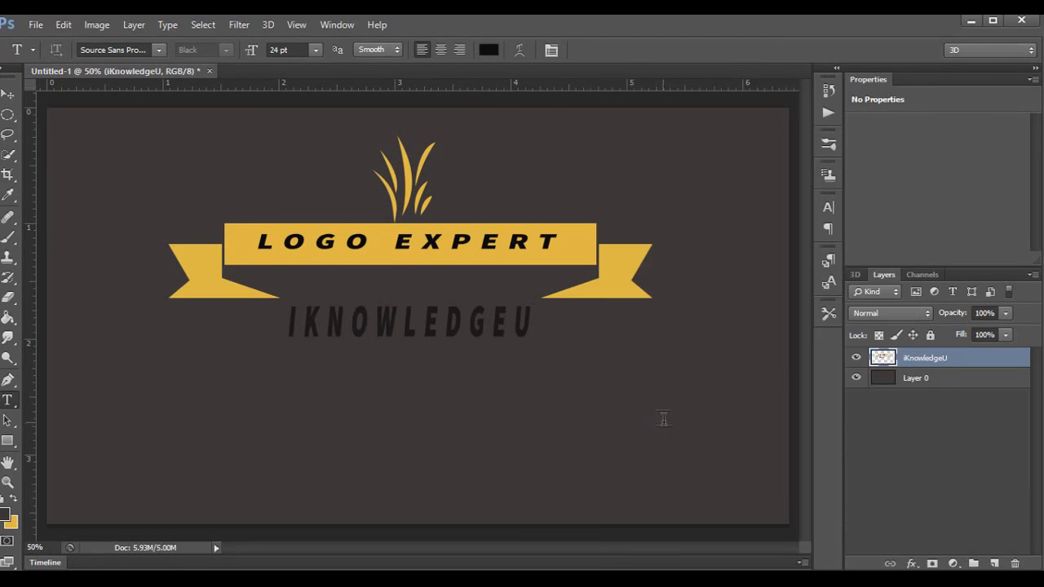
- Open the file "01 Logo Mockup - by Dezcorb.psd" and hide its Placeholder layer and Copied Placeholder group
left_click(35, 24)
left_click(37, 56)
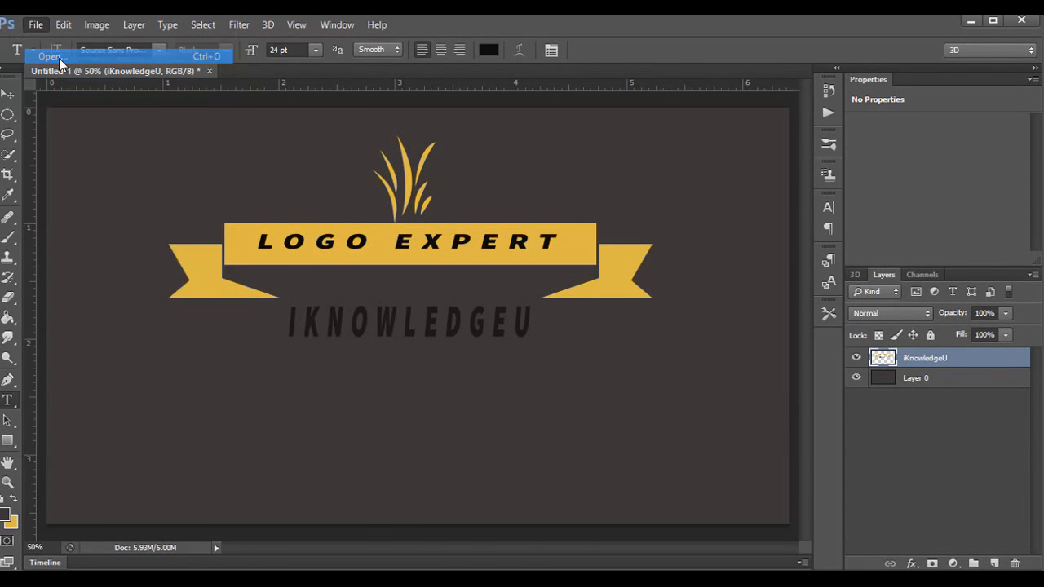
left_click(483, 176)
left_click(694, 492)
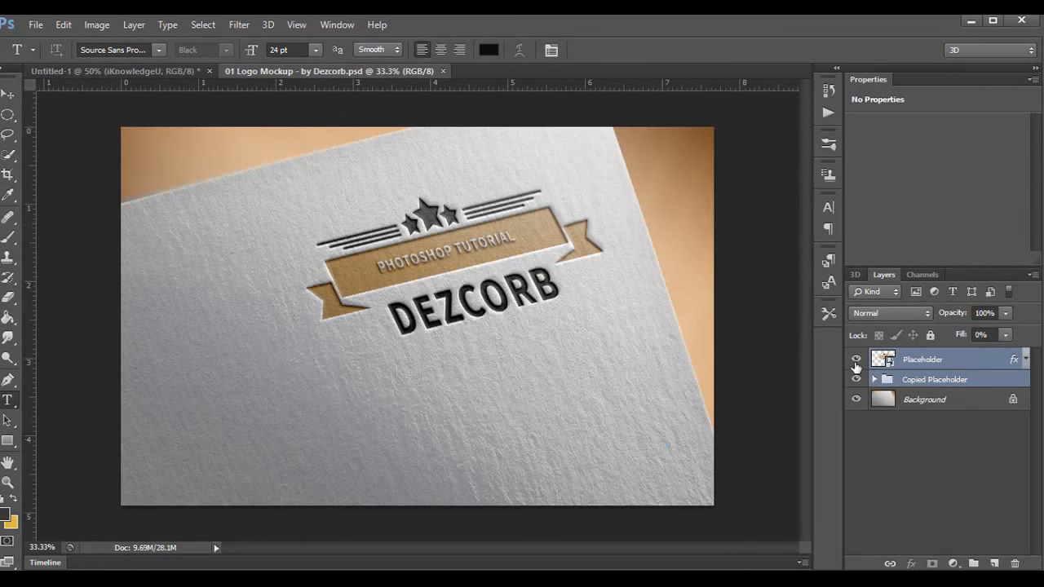
left_click(855, 362)
left_click(855, 380)
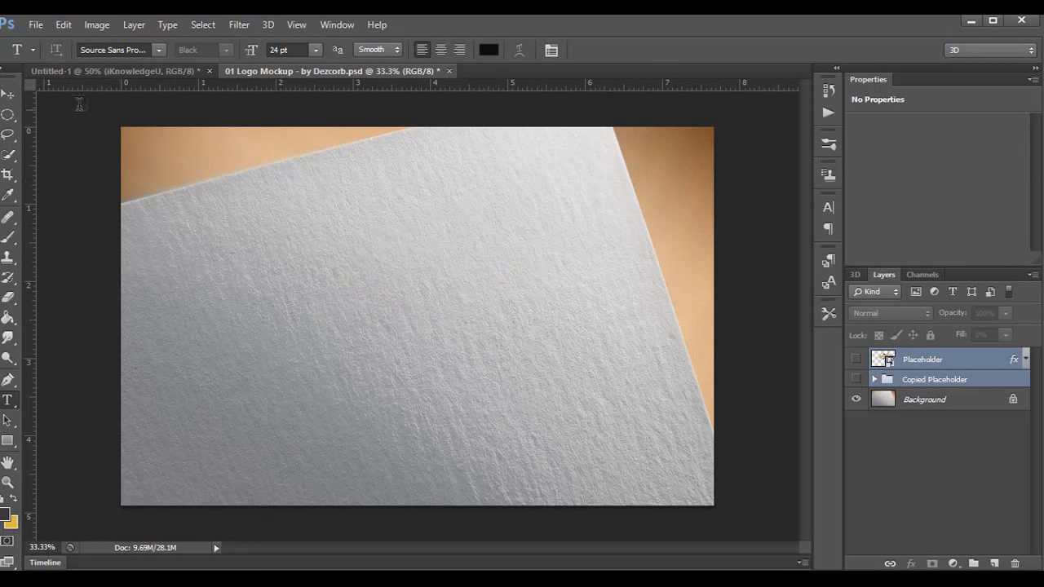
- Return to the Untitled-1 logo document and hide Layer 0, keeping the merged iKnowledgeU layer shown on a transparent background
left_click(922, 359)
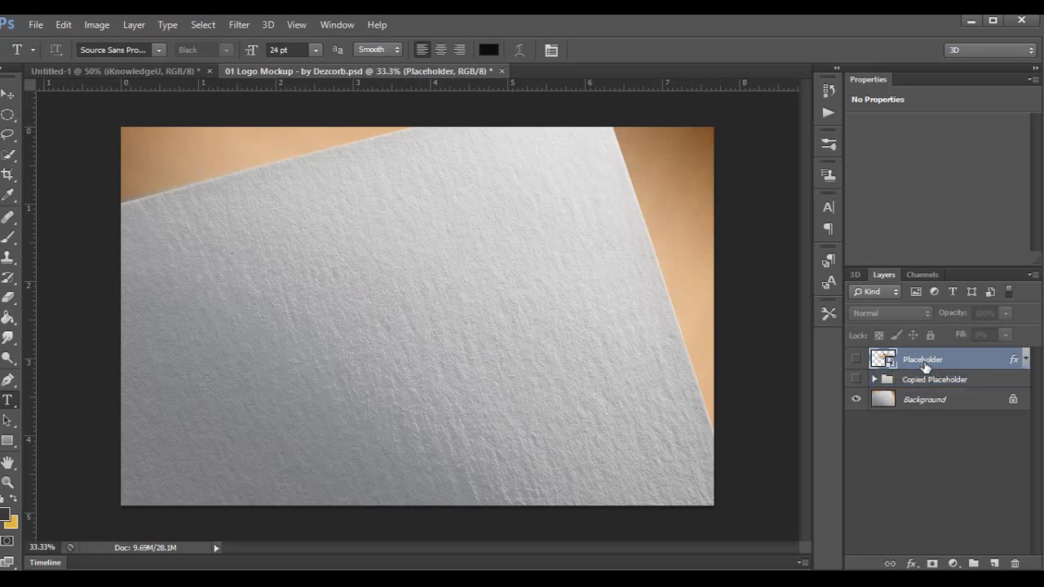
right_click(924, 367)
left_click(102, 72)
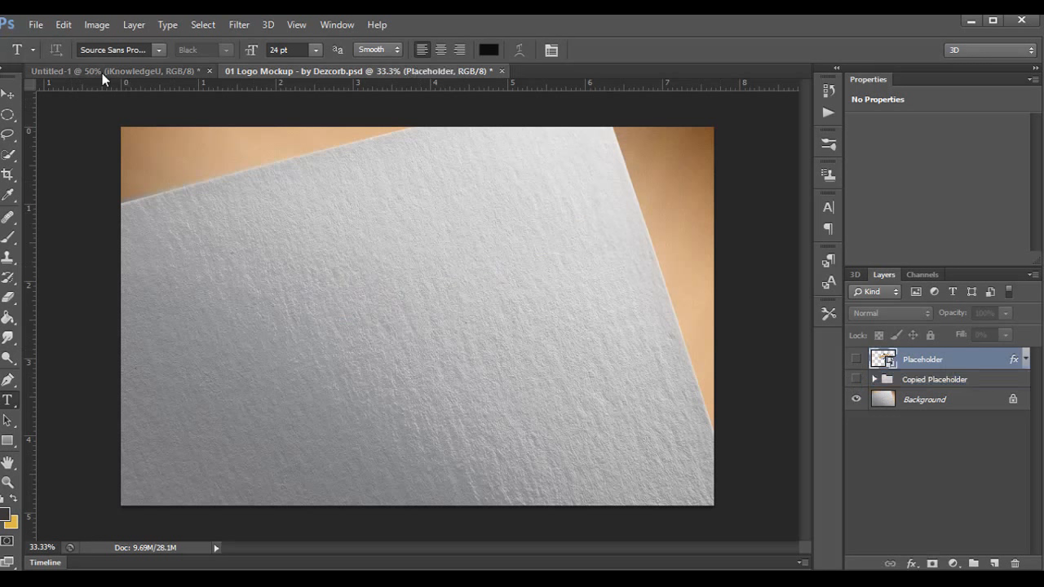
left_click(103, 67)
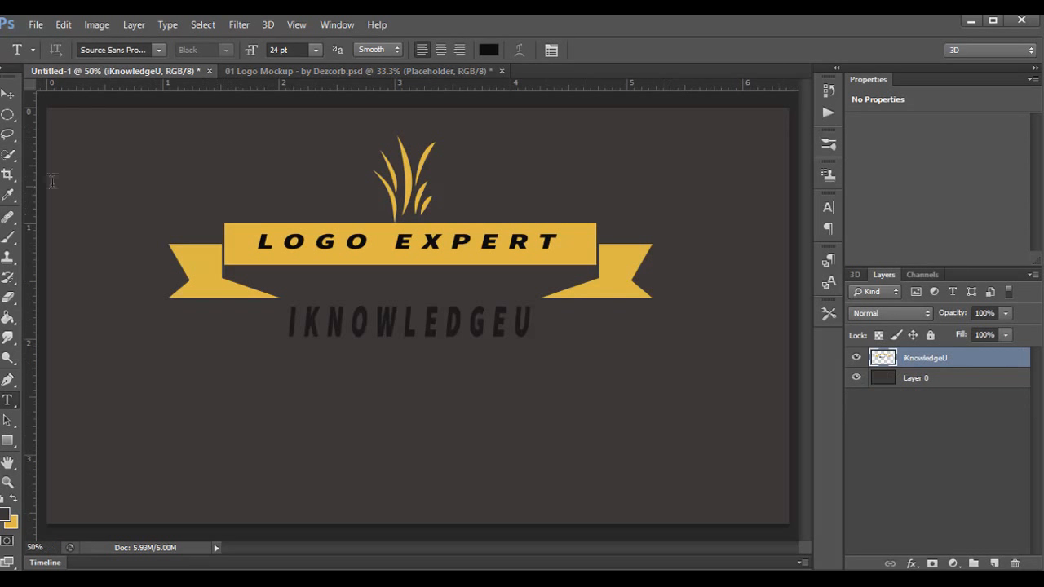
left_click(855, 359)
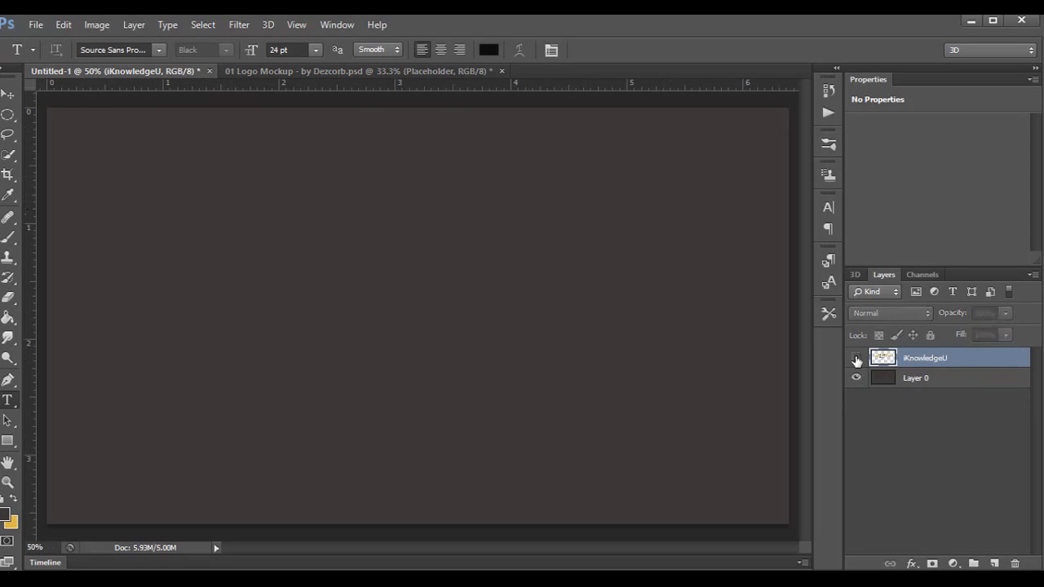
left_click(855, 360)
left_click(855, 378)
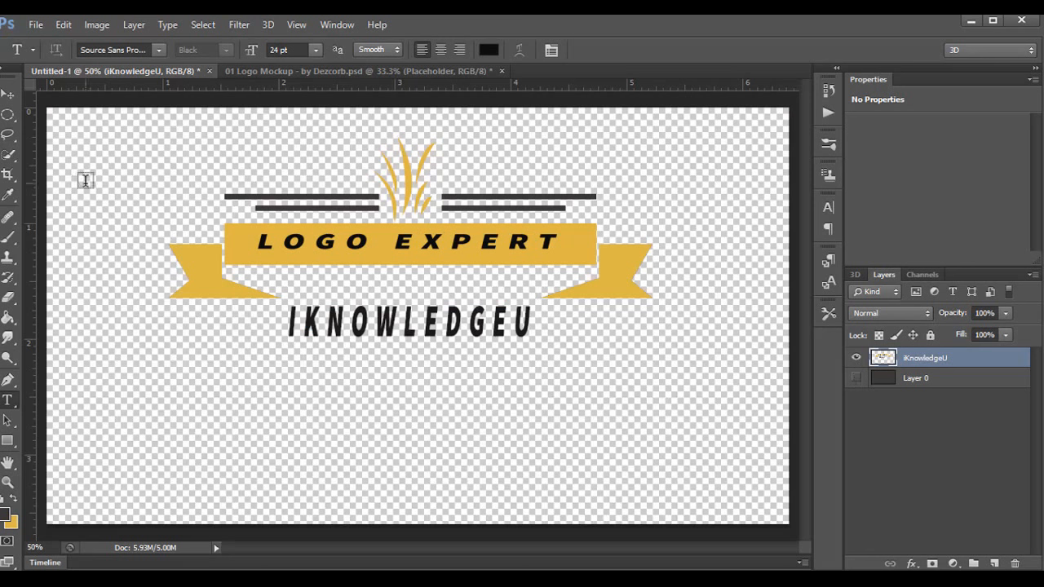
left_click(8, 174)
left_click_drag(413, 108, 414, 112)
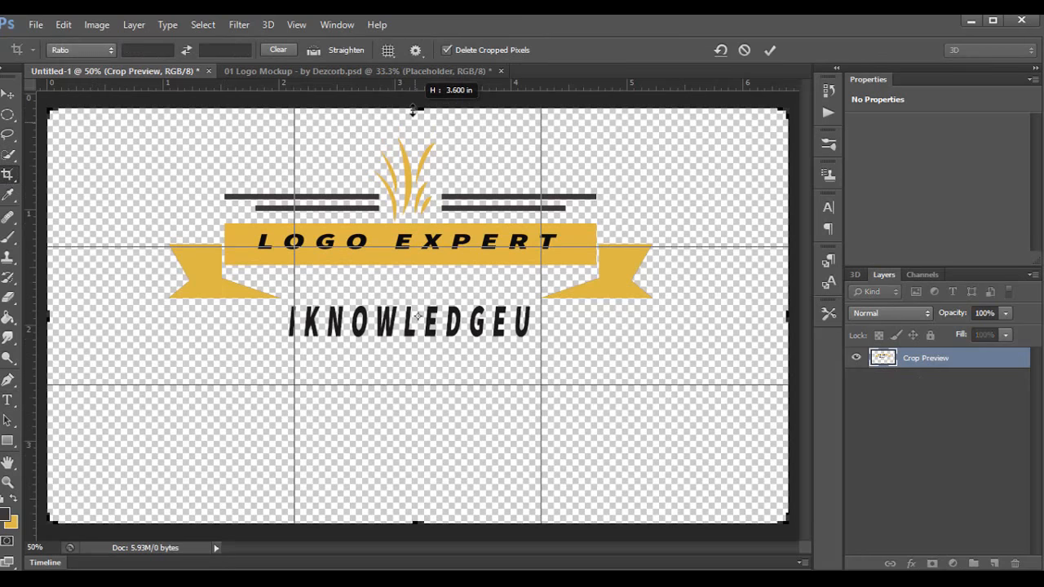
left_click(771, 49)
- Scale the merged logo to 153.35% width and 157.74% height so it spans the full canvas width
key("ctrl+t")
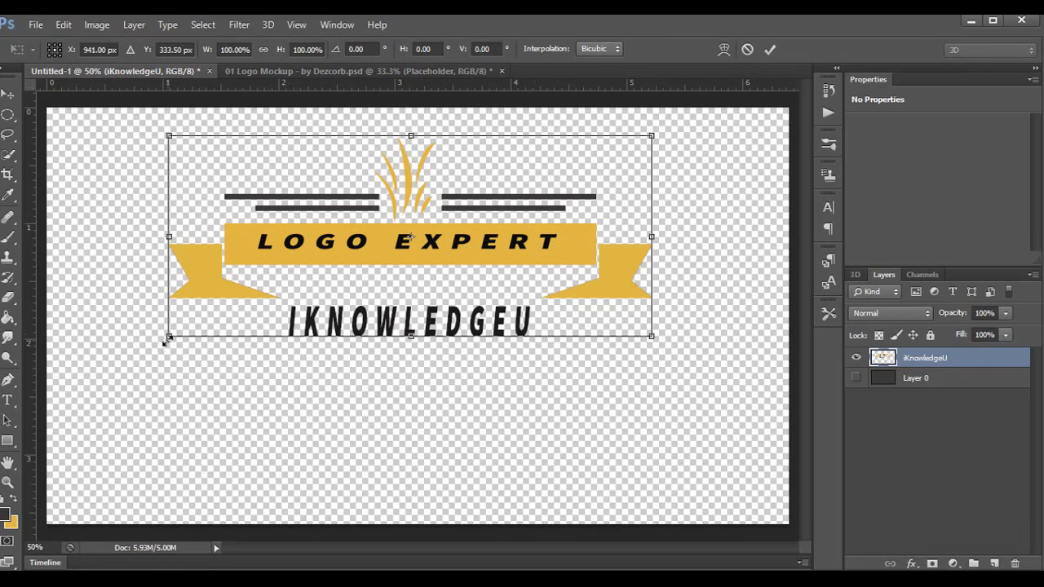
left_click_drag(168, 338, 48, 446)
left_click_drag(653, 289, 781, 285)
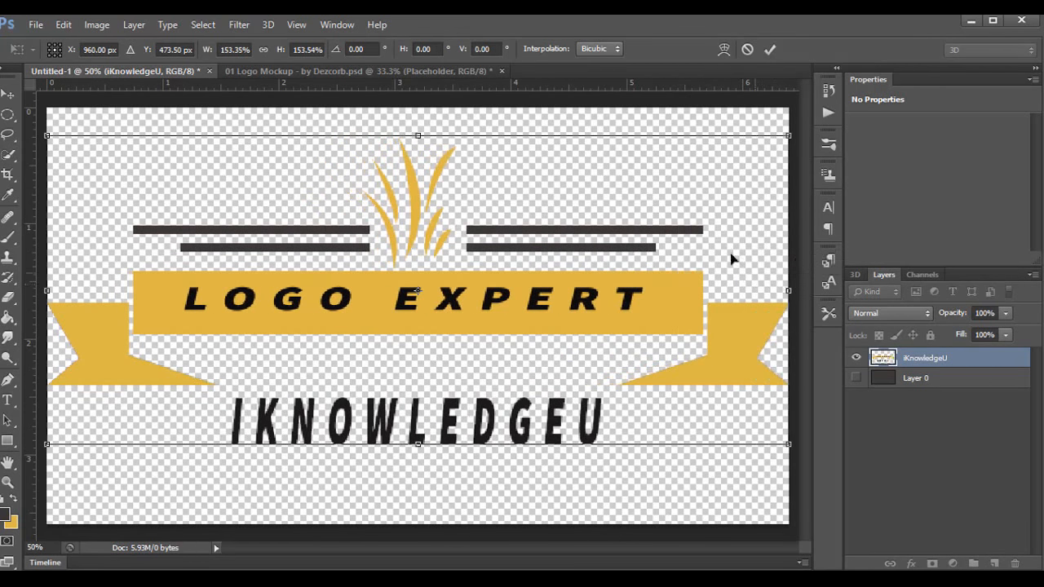
left_click_drag(420, 128, 418, 125)
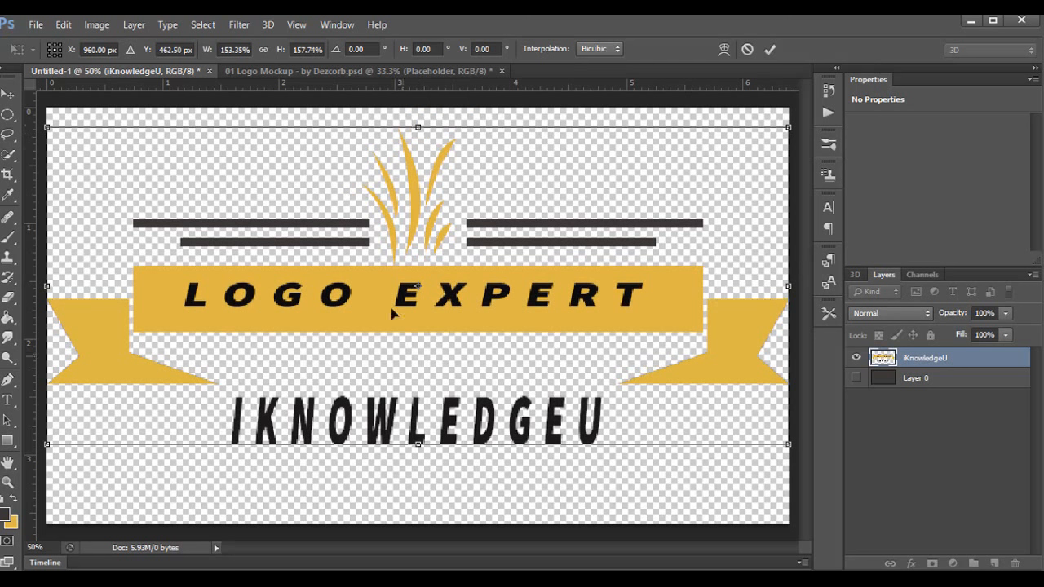
left_click(770, 49)
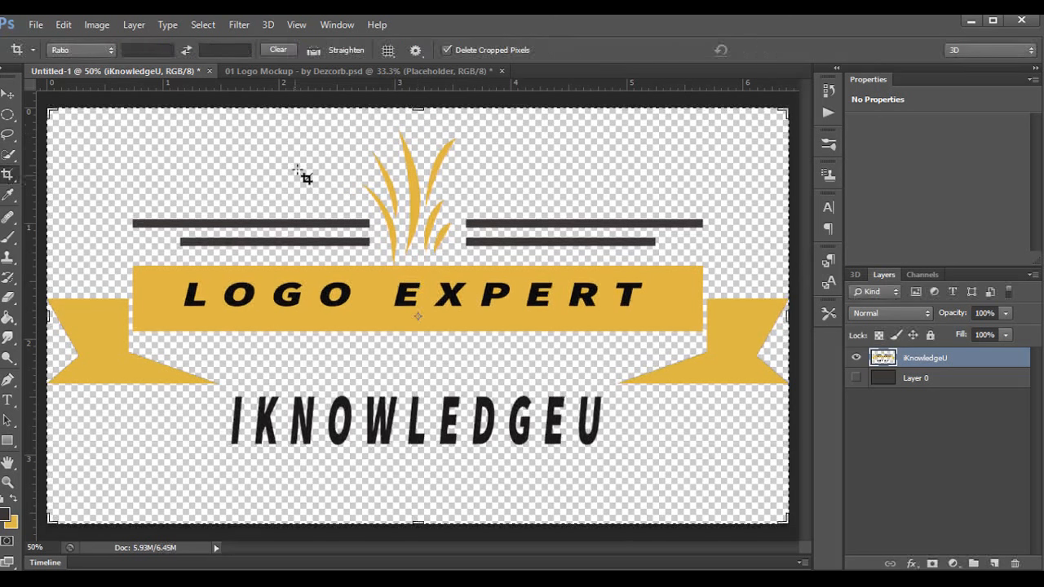
- Crop the canvas closely above and below the logo to a size of 1920 × 842 px
left_click_drag(418, 106, 418, 117)
left_click_drag(418, 514, 418, 478)
left_click(769, 50)
- Export the logo for web as a transparent PNG-24 named "asdf-logo" on the Desktop
left_click(36, 25)
left_click(117, 238)
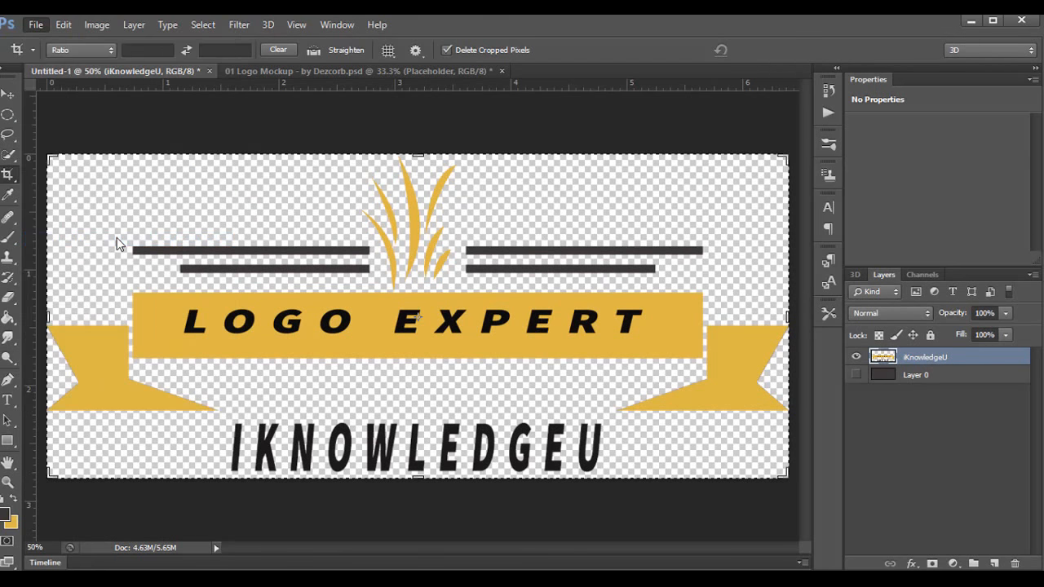
left_click(812, 48)
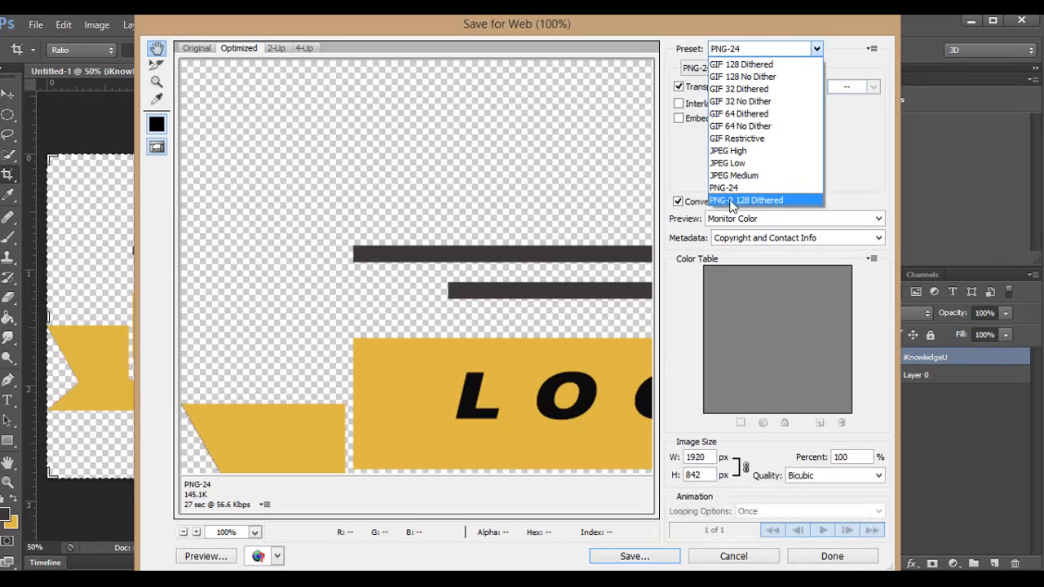
left_click(738, 188)
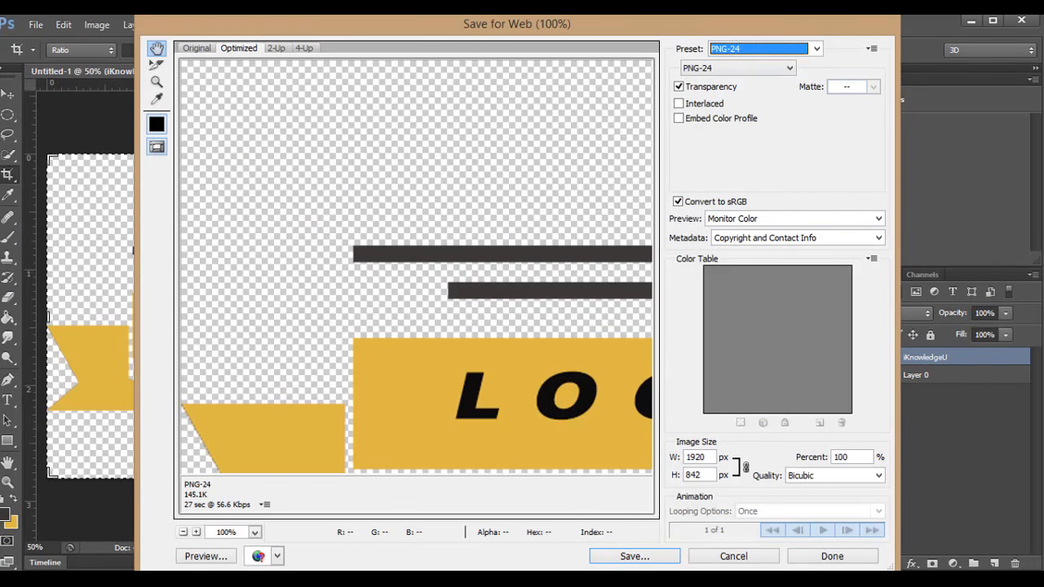
left_click(627, 556)
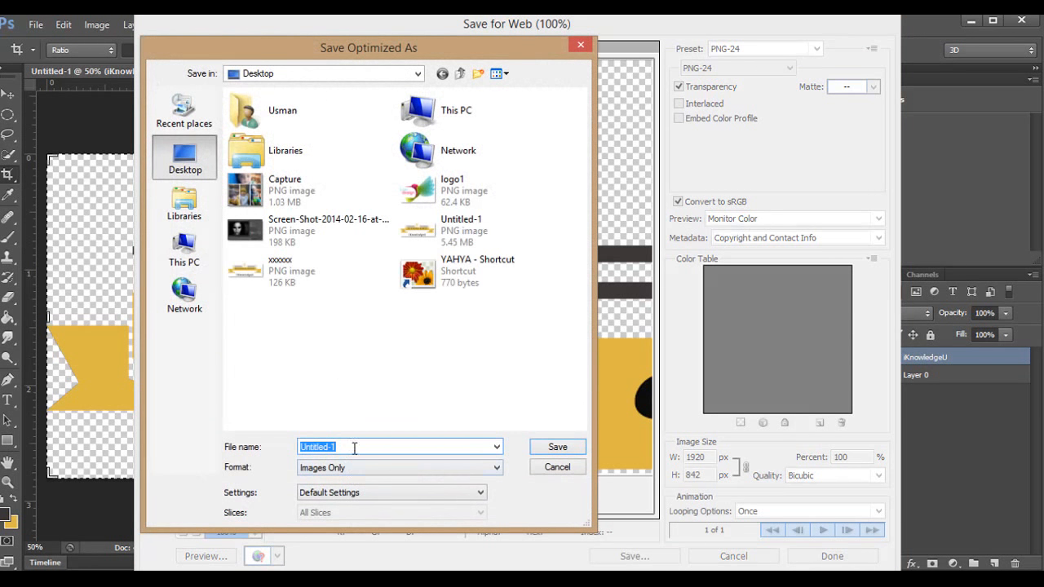
type("as")
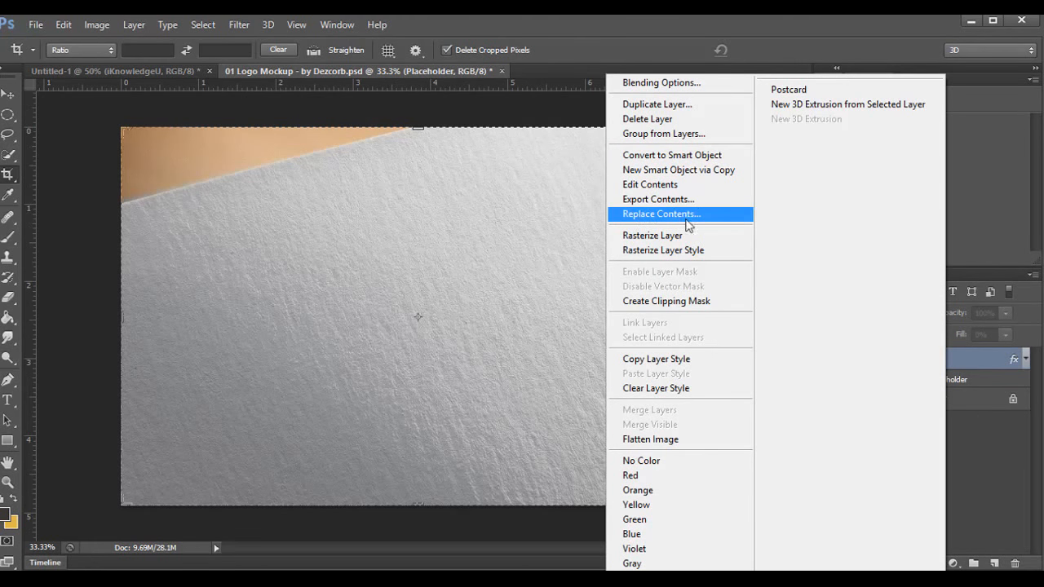
- Replace the contents of the mockup's Placeholder smart object with asdf-logo.png from the Desktop
left_click(687, 215)
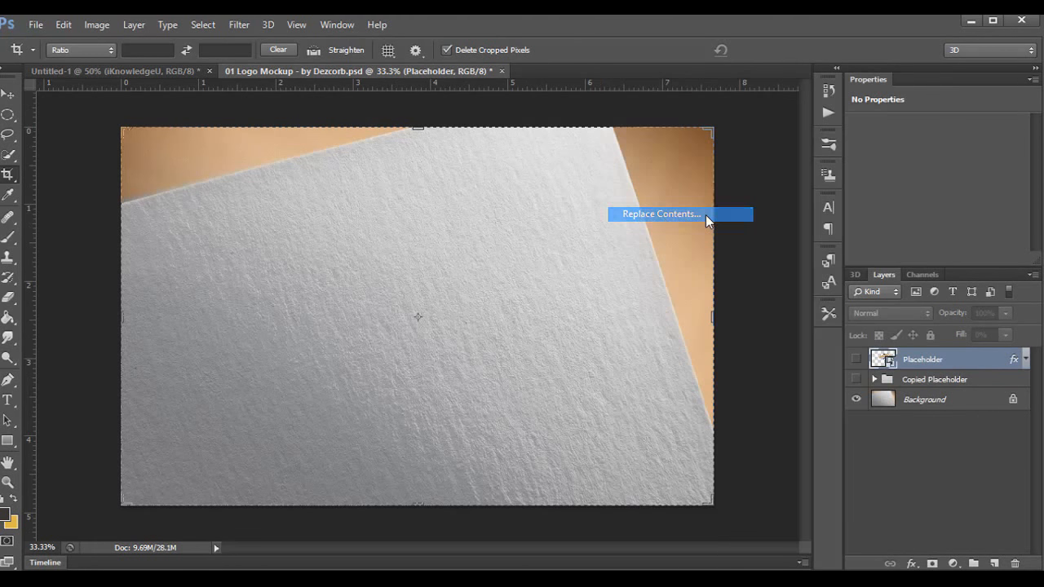
left_click(333, 195)
left_click(461, 499)
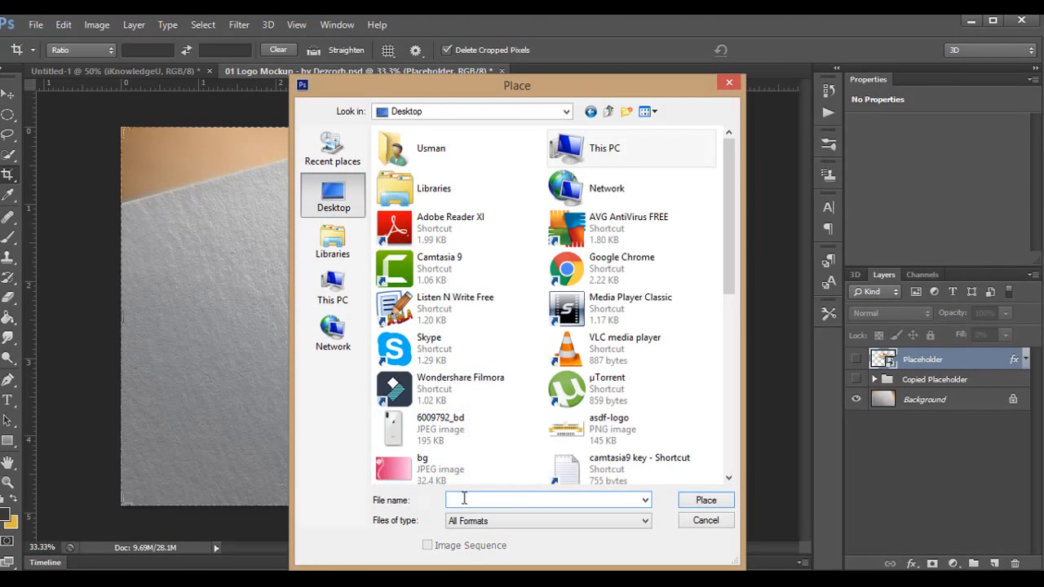
type("asd")
left_click(506, 514)
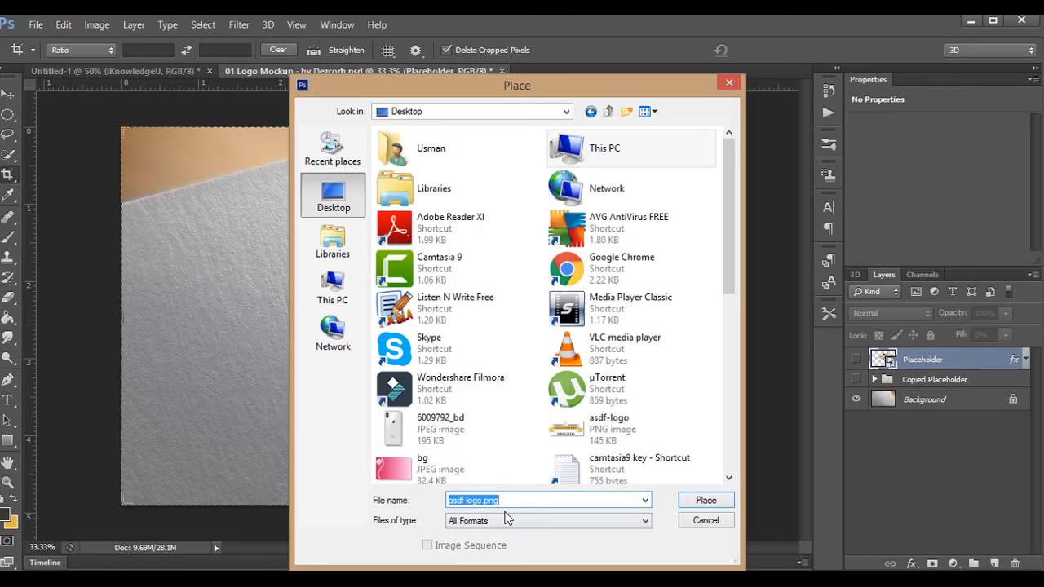
left_click(717, 500)
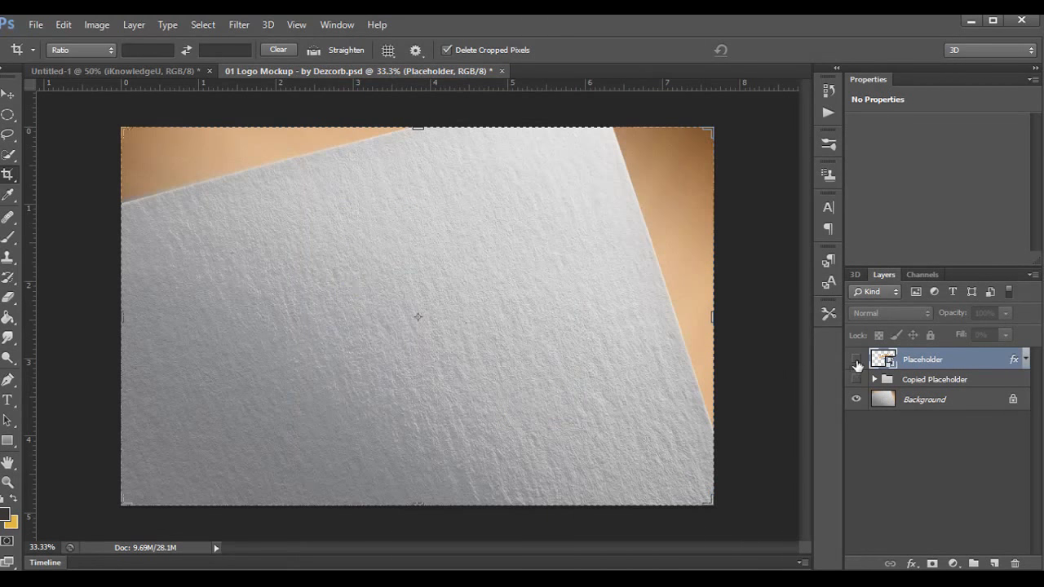
- Show the Placeholder layer and the Copied Placeholder group, toggling Placeholder once to compare its effect
left_click(857, 360)
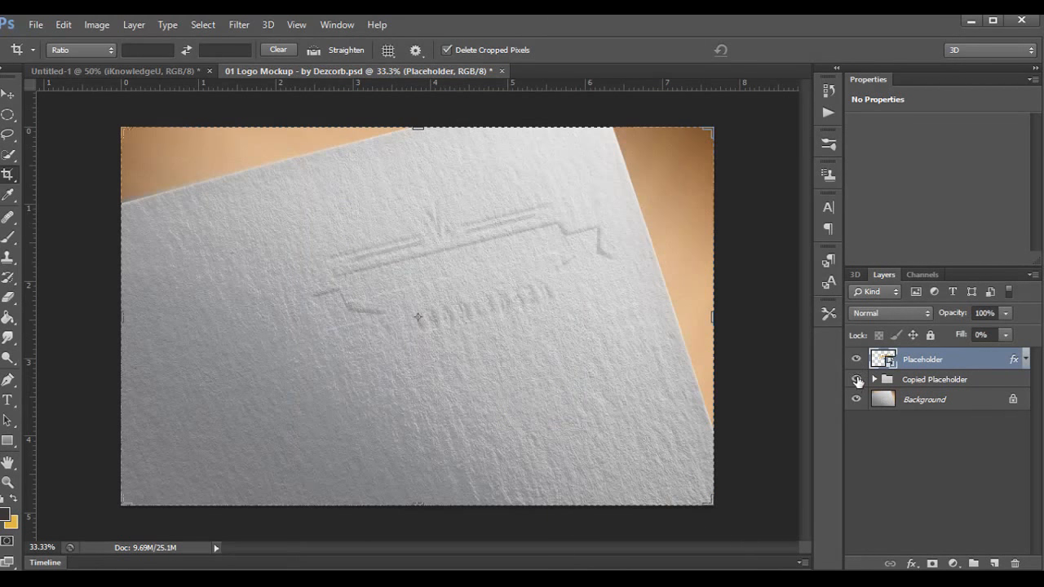
left_click(857, 380)
left_click(857, 362)
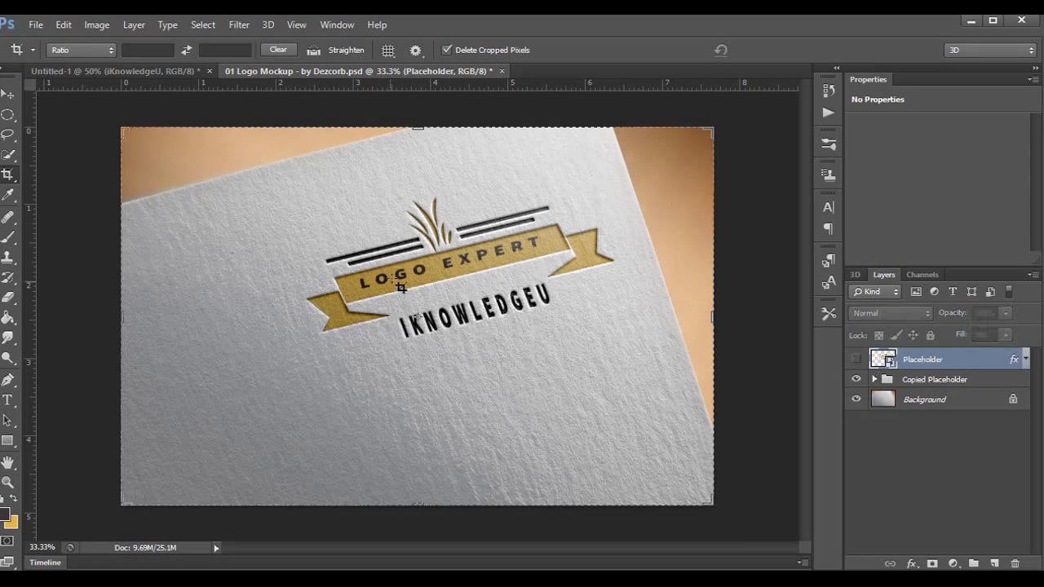
left_click(856, 360)
- Select the Placeholder layer and Copied Placeholder group together and scale them to 118.56% width and 134.06% height
left_click(929, 381, "shift")
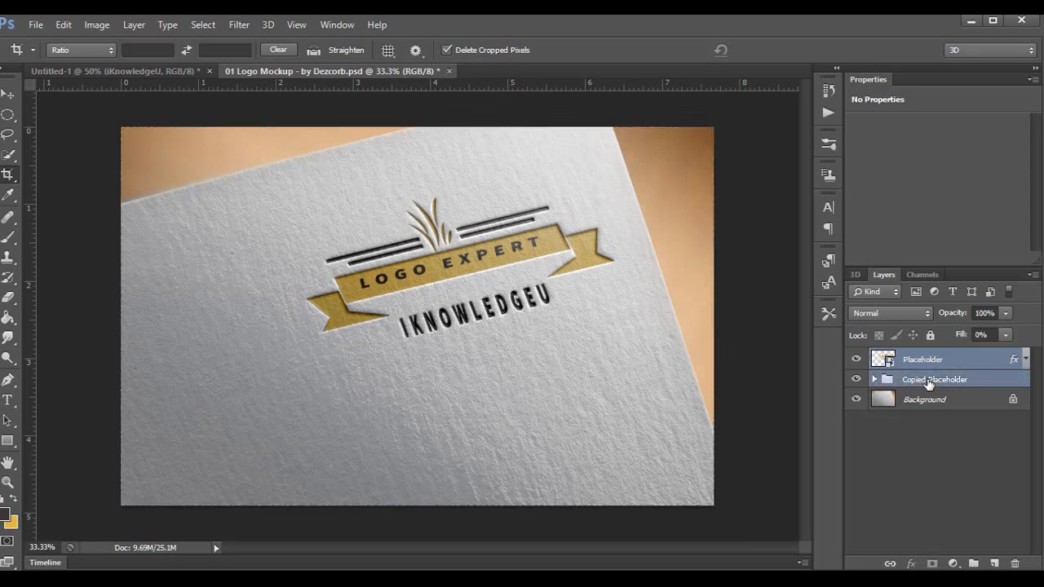
key("ctrl+t")
left_click_drag(276, 340, 220, 390)
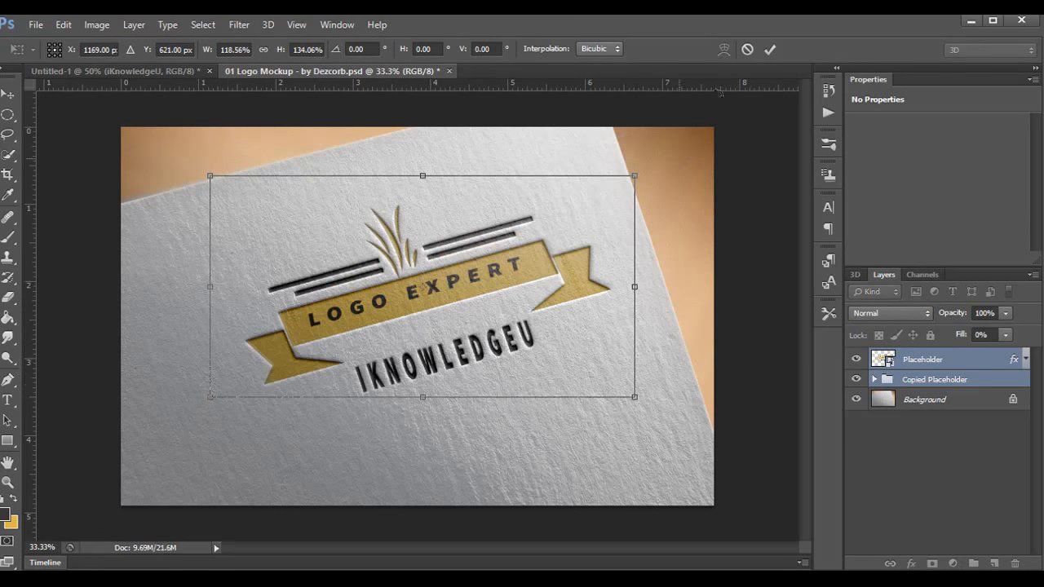
left_click(771, 49)
key("c")
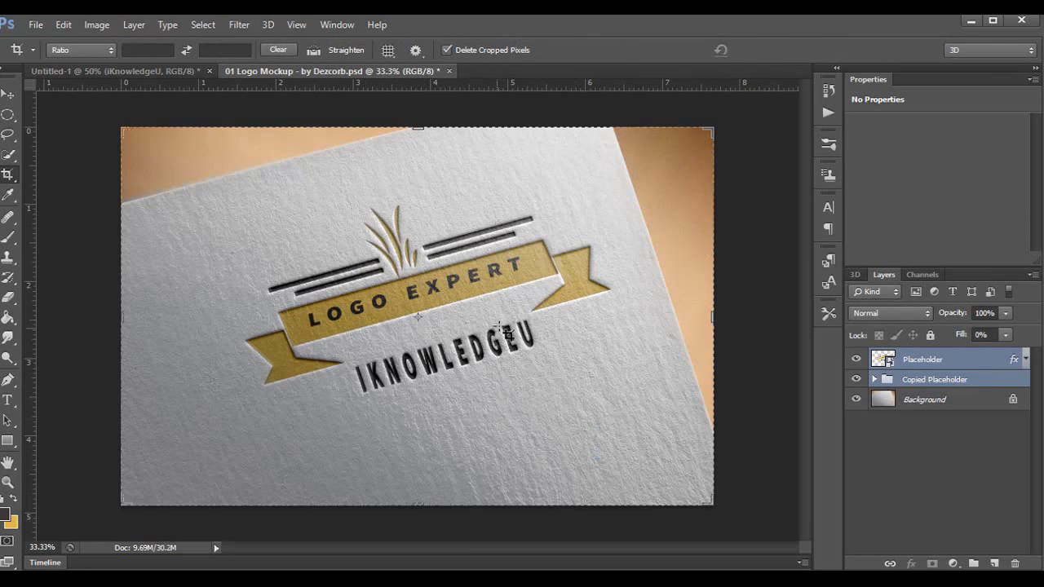
- Rotate the logo on the mockup paper counterclockwise to an angle of -4.43°
key("ctrl+t")
mouse_move(670, 393)
left_mouse_down()
mouse_move(683, 350)
mouse_move(660, 380)
left_mouse_up()
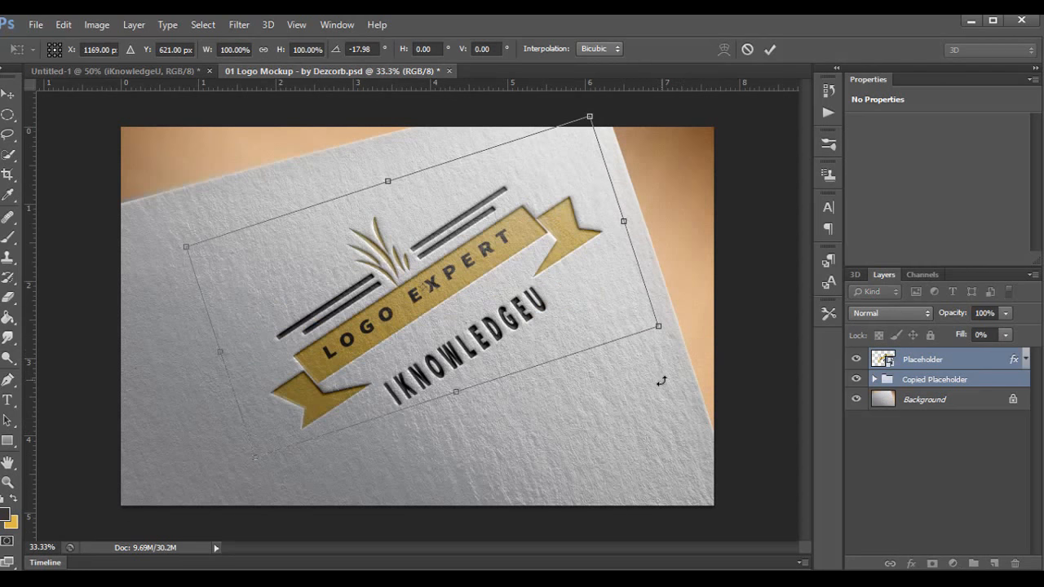
left_click_drag(682, 338, 690, 421)
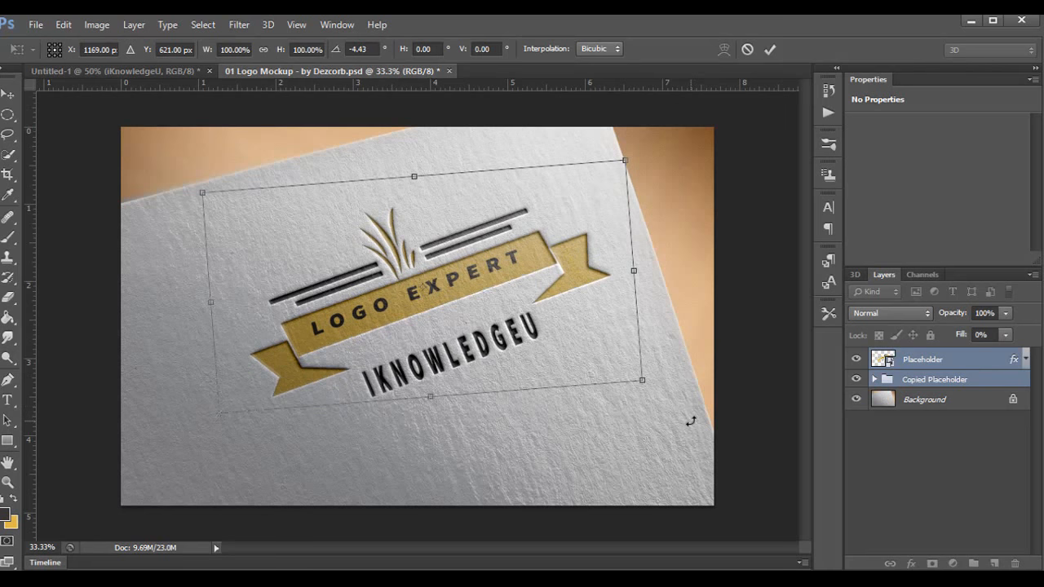
left_click(770, 49)
key("c")
- Move the mockup logo slightly down and to the left, to X 1111.50 px and Y 706.00 px
key("ctrl+t")
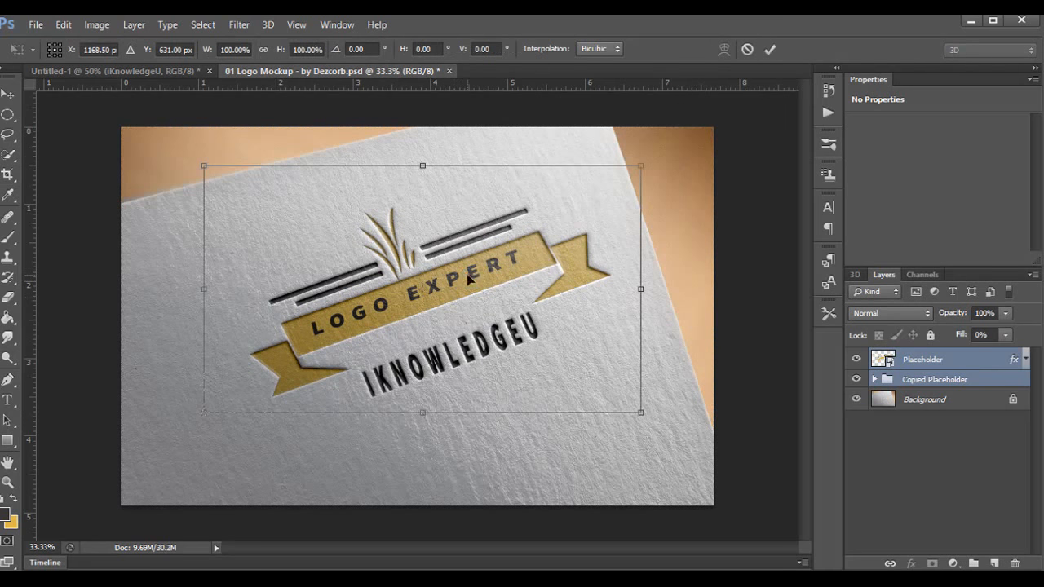
left_click_drag(466, 277, 457, 297)
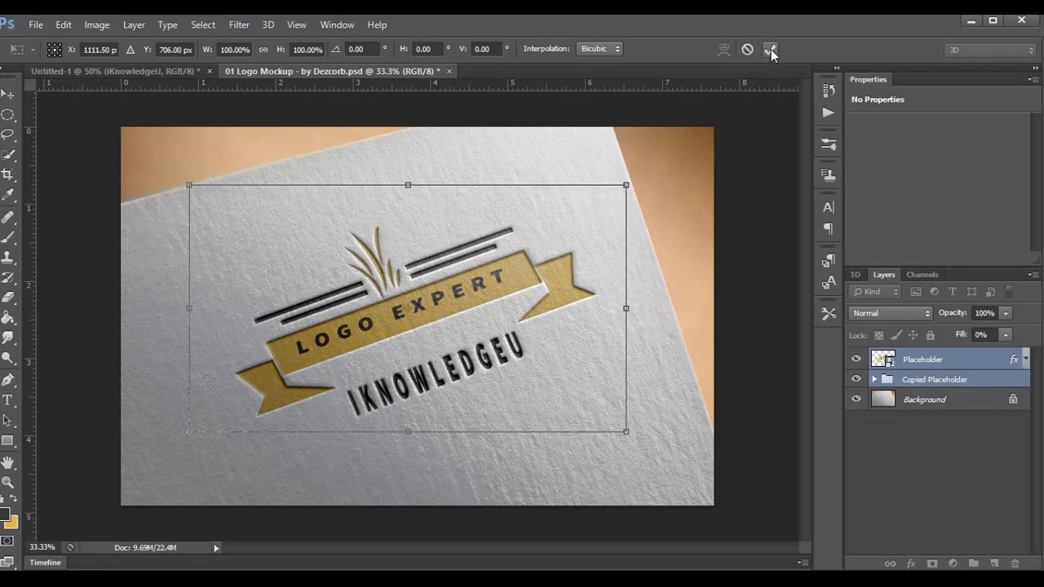
left_click(770, 49)
key("c")
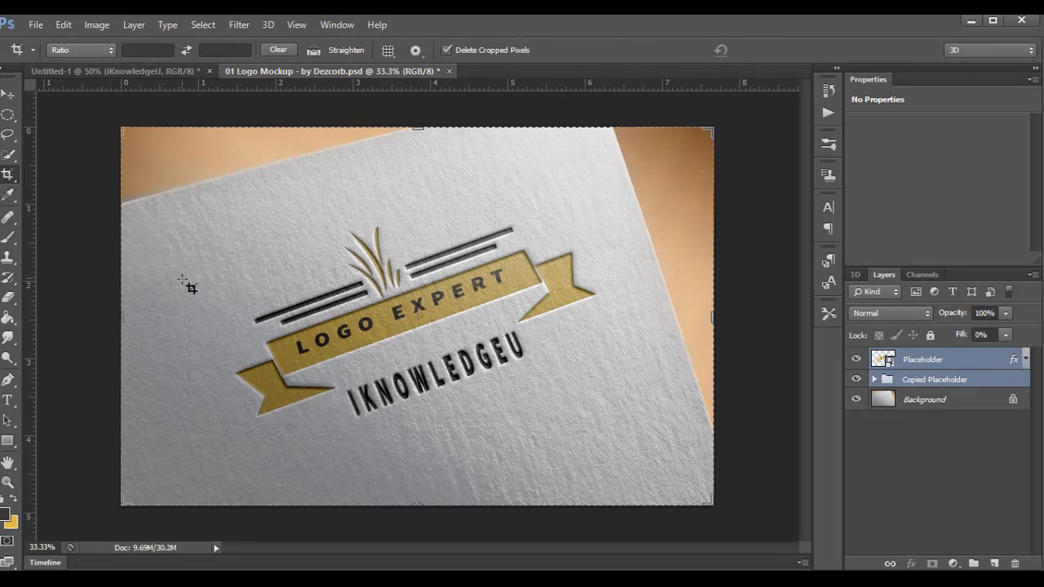
- Set up saving a copy of the finished logo mockup in PNG format under the file name logo123
left_click(35, 24)
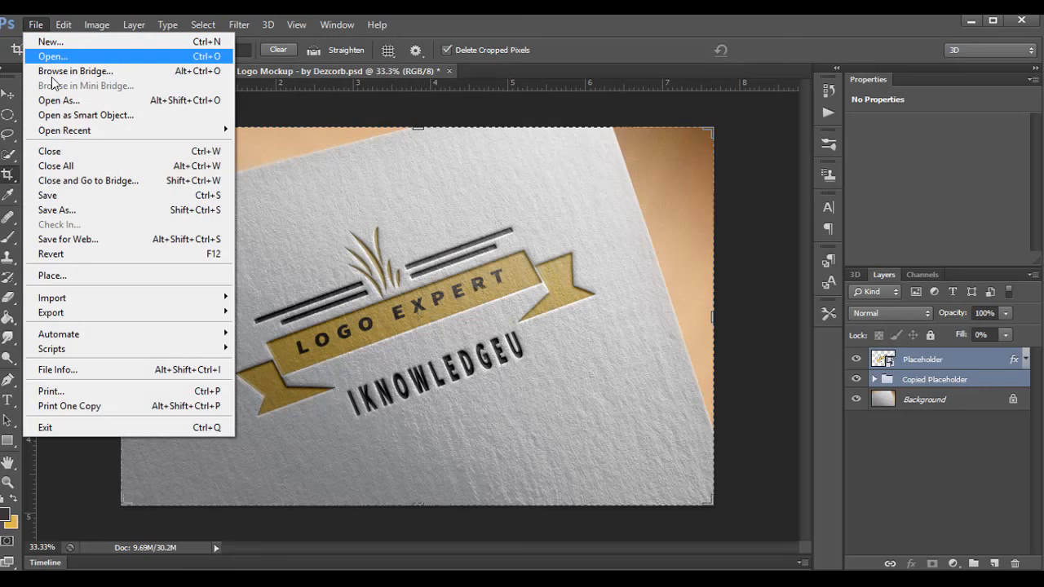
left_click(91, 209)
left_click(584, 380)
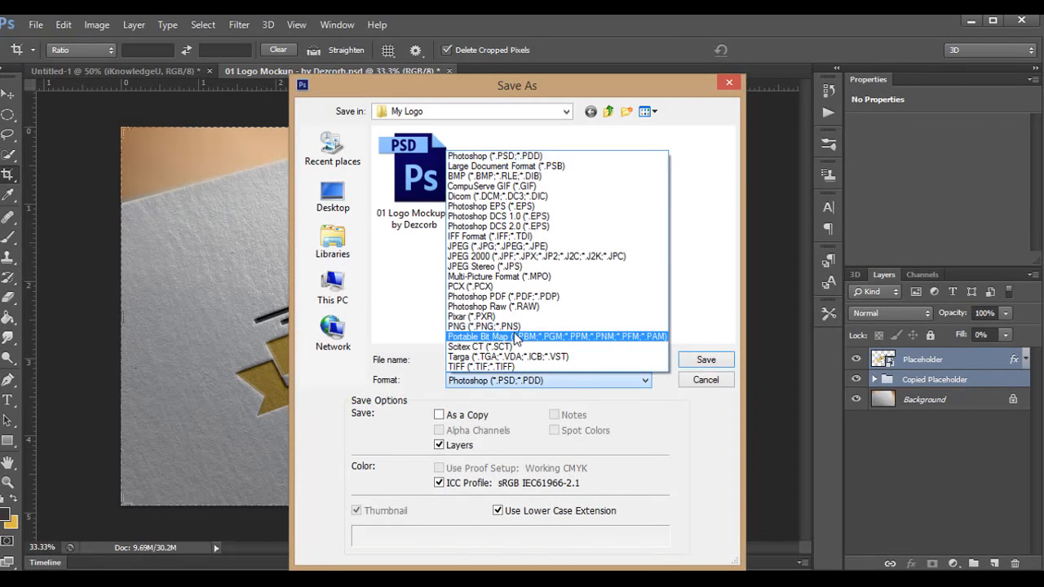
left_click(522, 328)
left_click(538, 362)
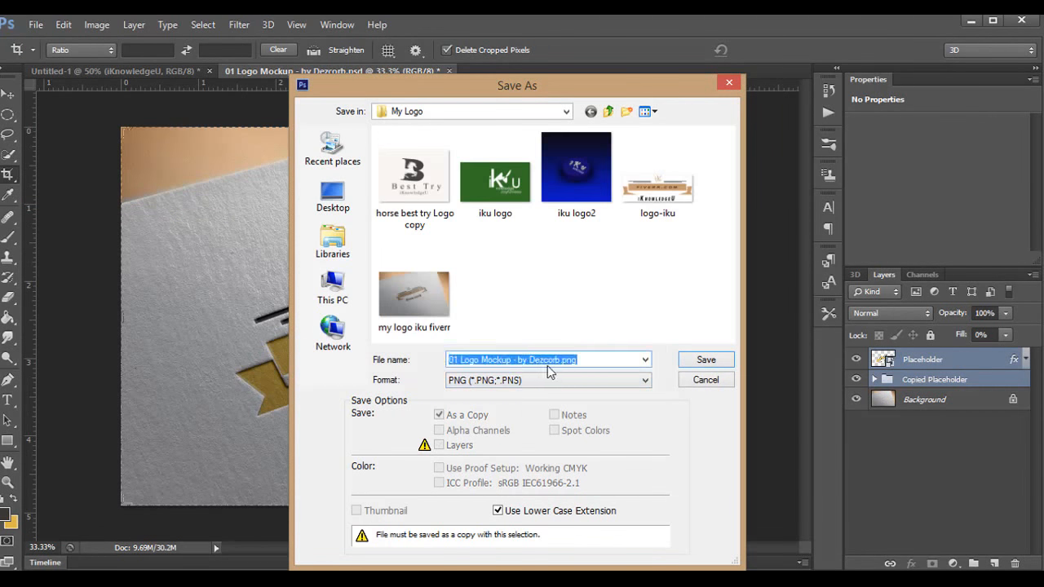
type("logo")
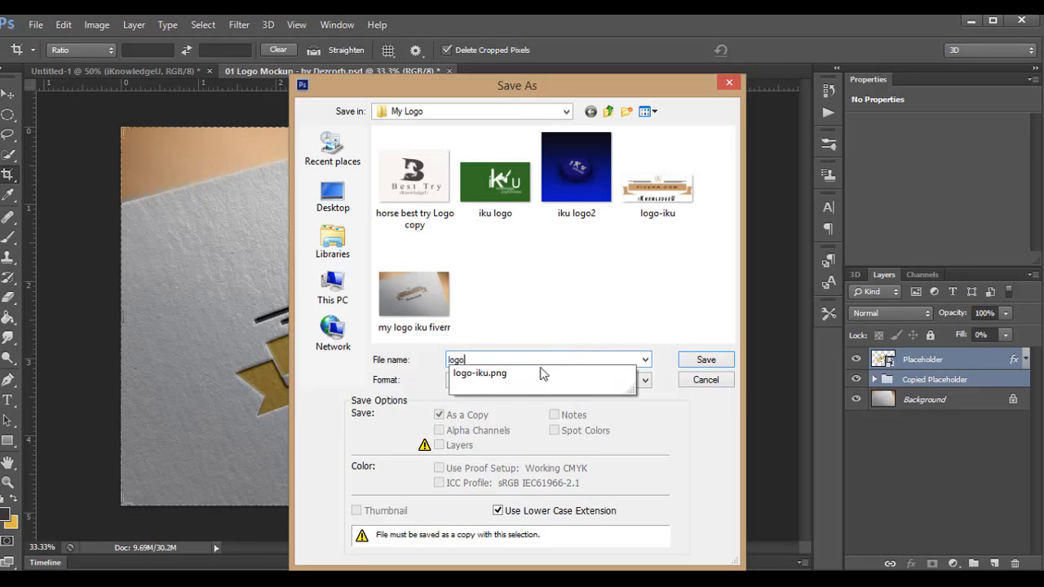
type("123")
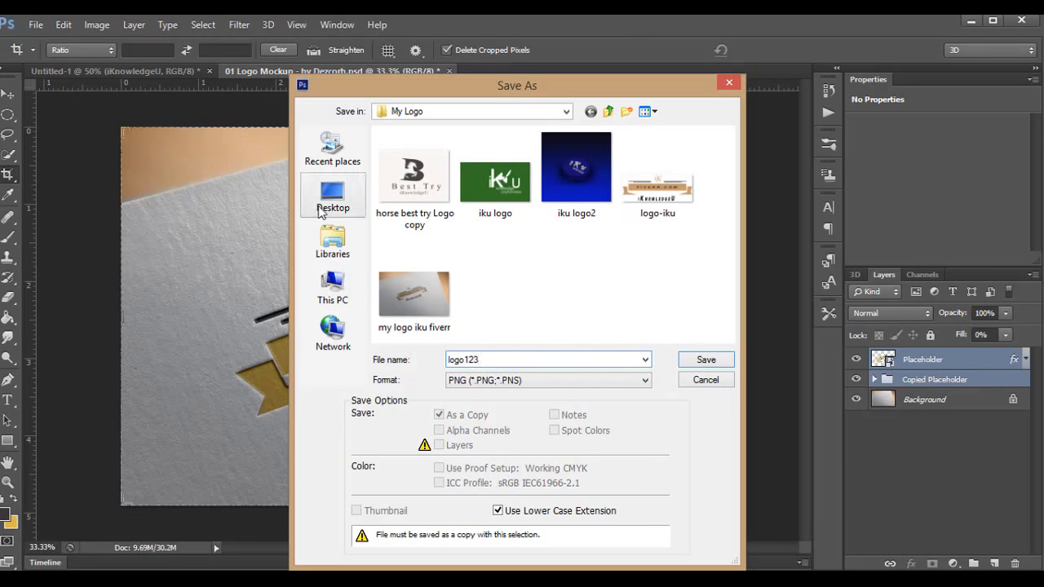
- Save the PNG to the Desktop with None / Fast compression and no interlacing, and open the saved image in Windows Photo Viewer
left_click(333, 198)
left_click(701, 359)
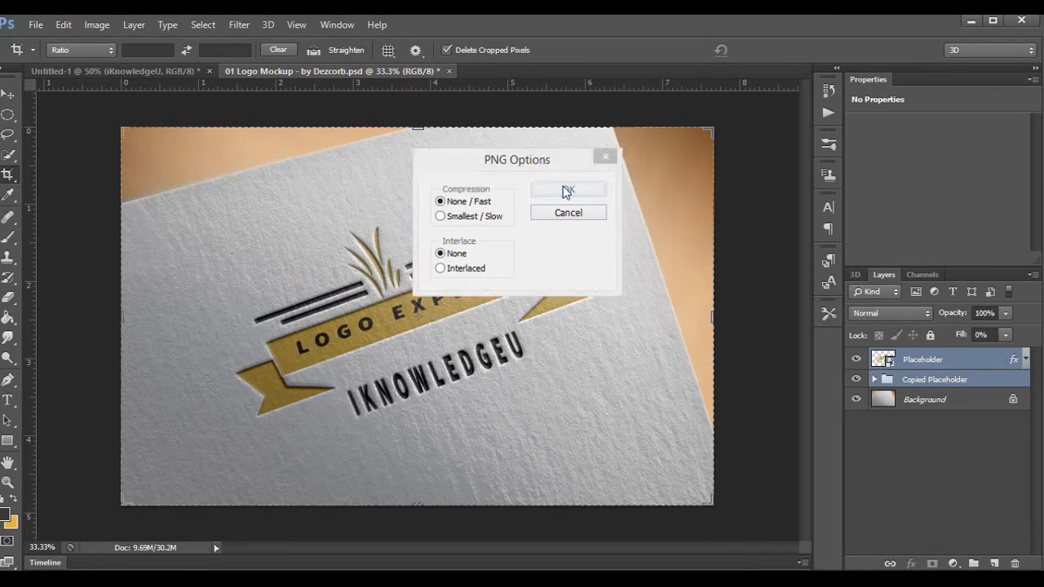
left_click(563, 187)
double_click(309, 64)
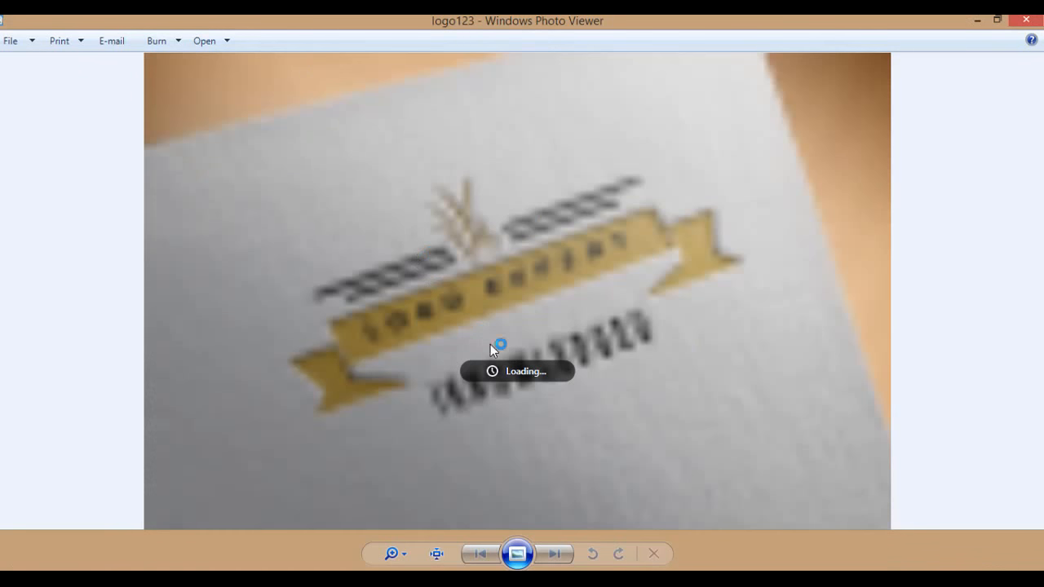